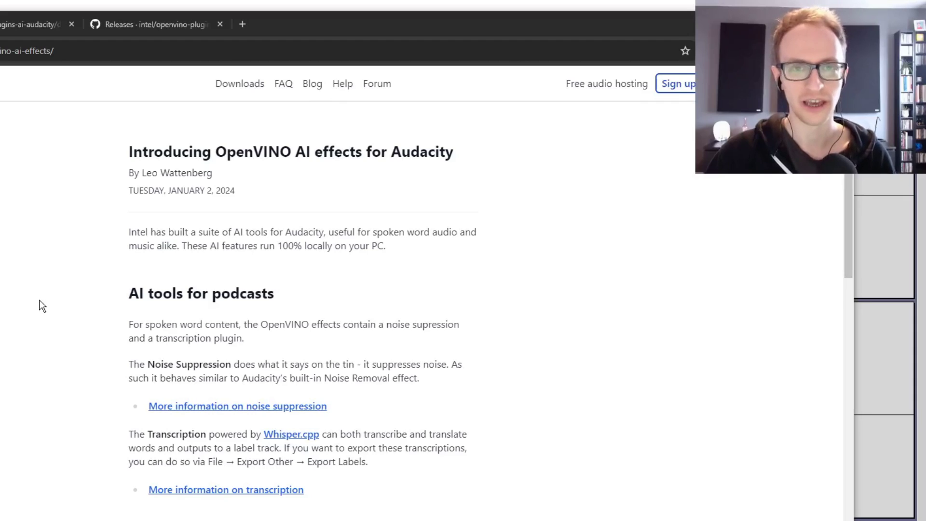
Review the v3.4.2-R1 install procedure on the GitHub releases page, then bring up the OpenVINO downloads folder
scroll(40, 301, "down", 1)
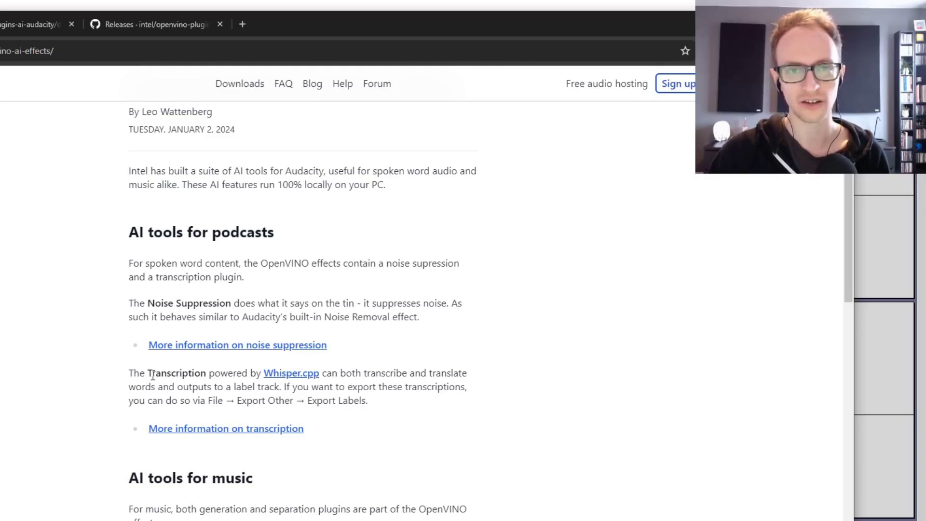
scroll(152, 376, "down", 4)
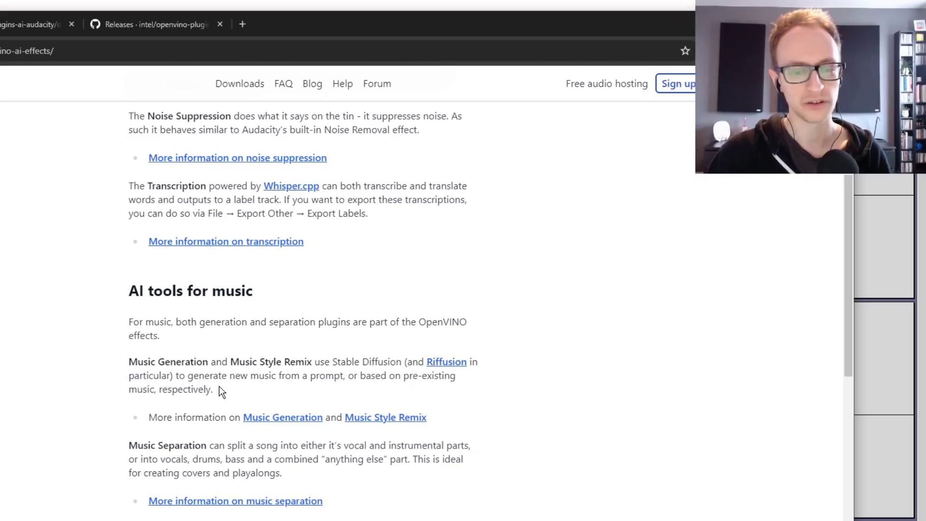
scroll(270, 251, "up", 5)
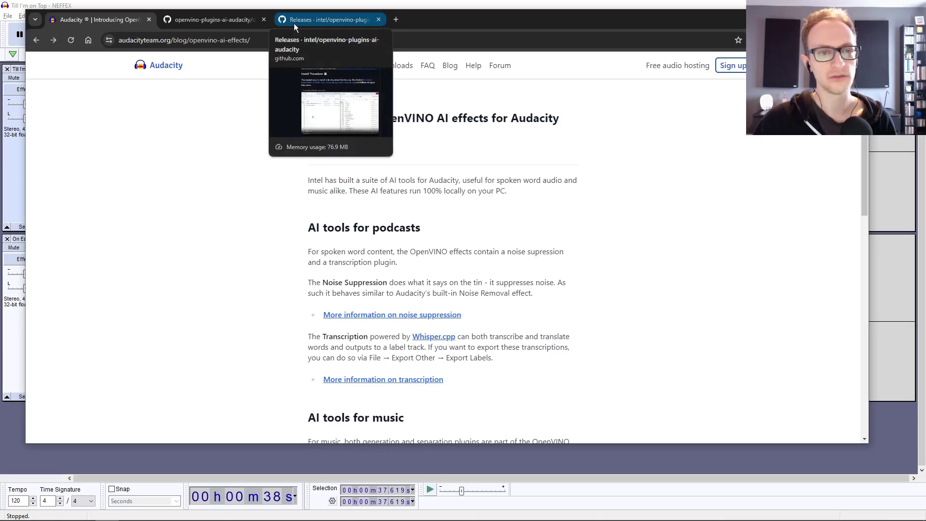
left_click(293, 23)
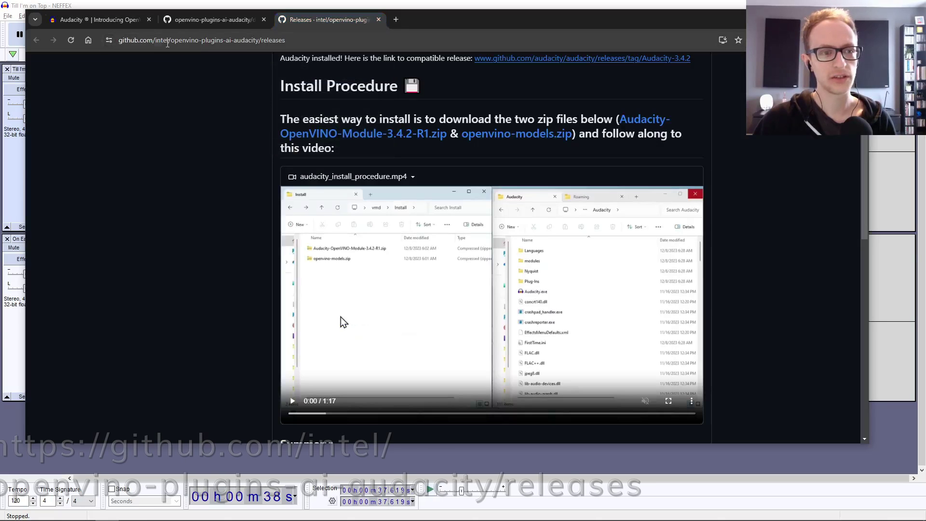
scroll(228, 166, "up", 1)
scroll(228, 166, "up", 1)
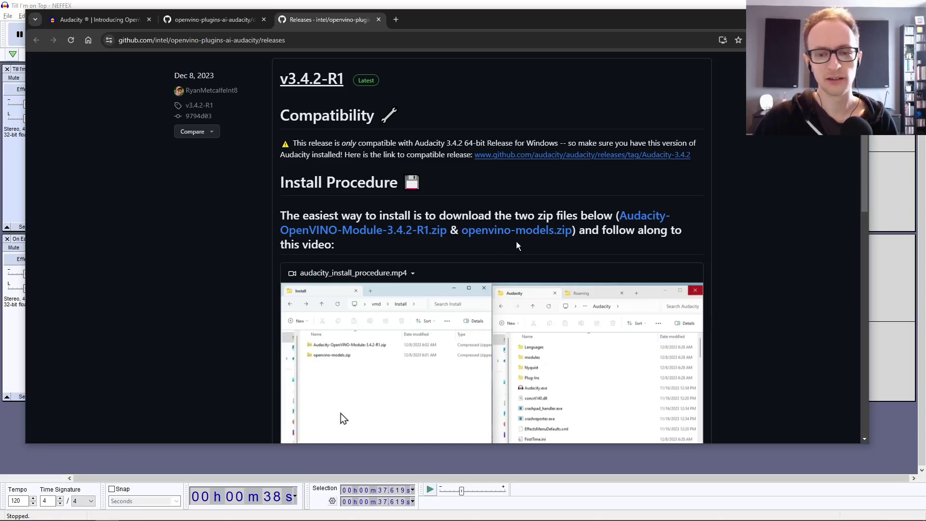
key("alt+Tab")
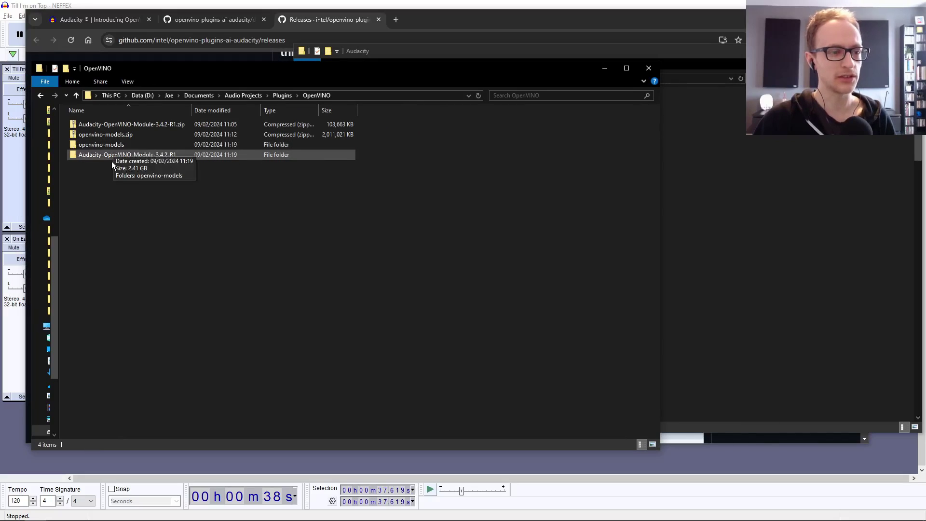
Open the Audacity-OpenVINO-Module-3.4.2-R1 folder and select its 40 module files
left_click(716, 201)
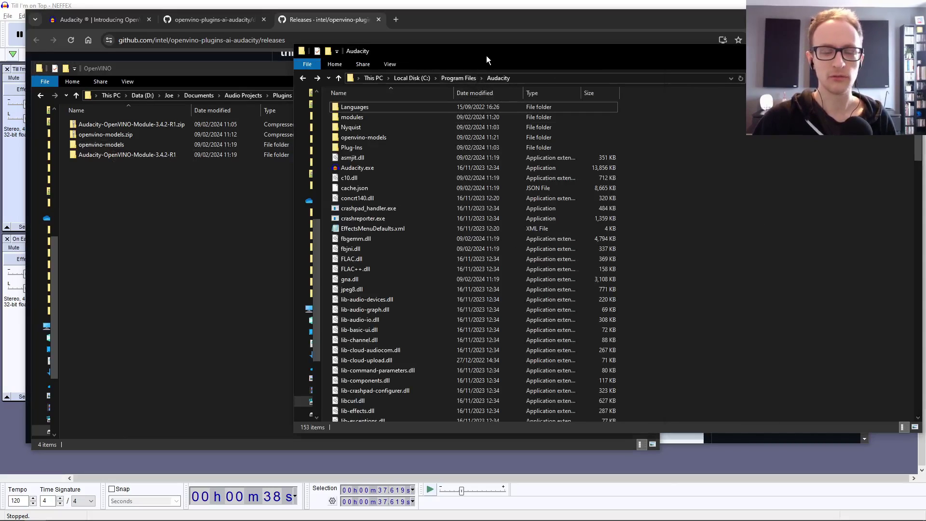
left_click_drag(486, 56, 503, 63)
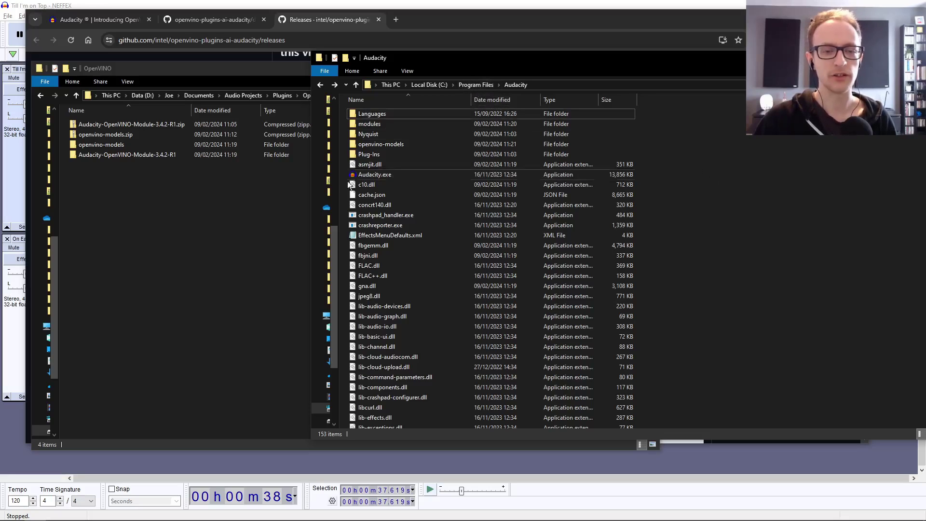
left_click(97, 156)
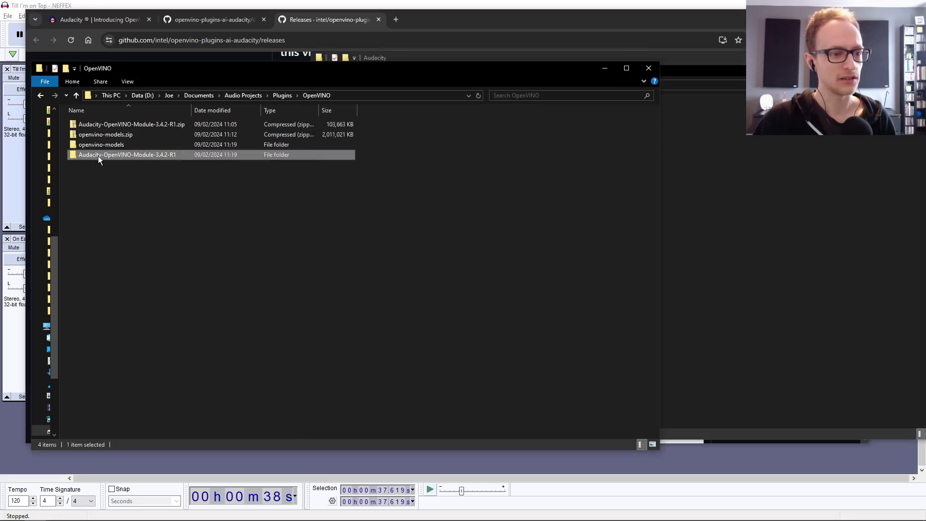
double_click(97, 156)
key("ctrl+a")
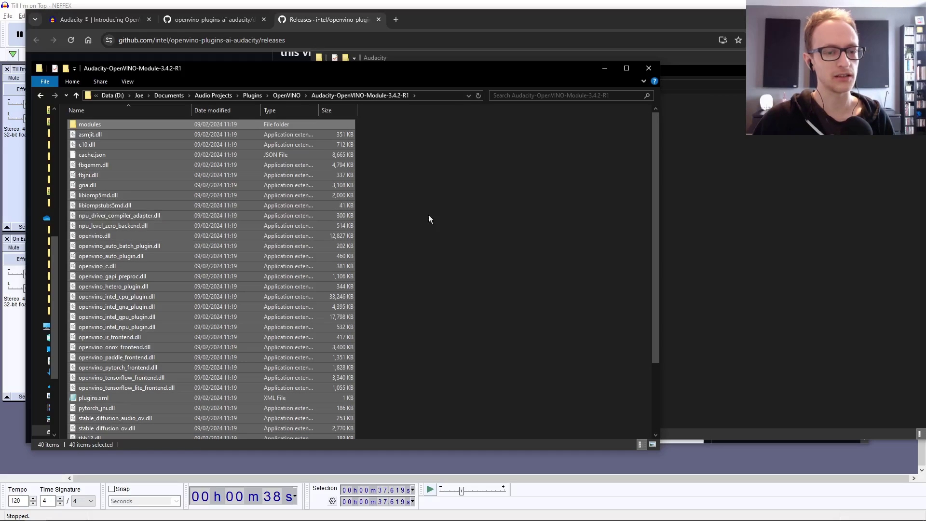
left_click(438, 215)
Check Audacity.exe in the program folder, then open the openvino-models folder
left_click(765, 217)
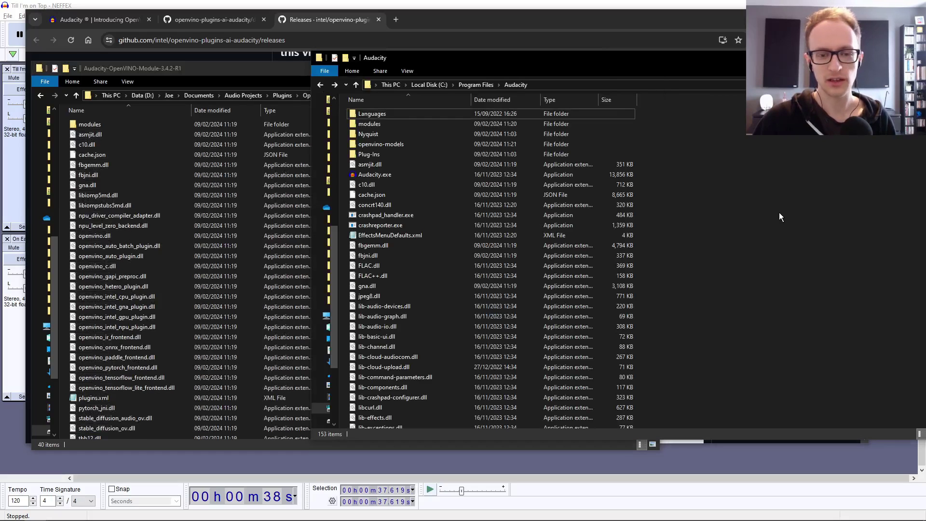
left_click(443, 176)
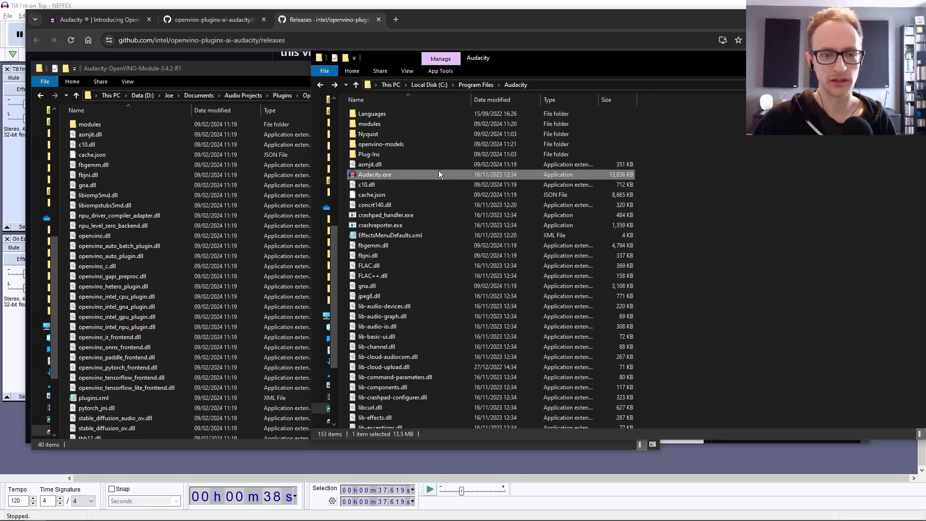
left_click(207, 186)
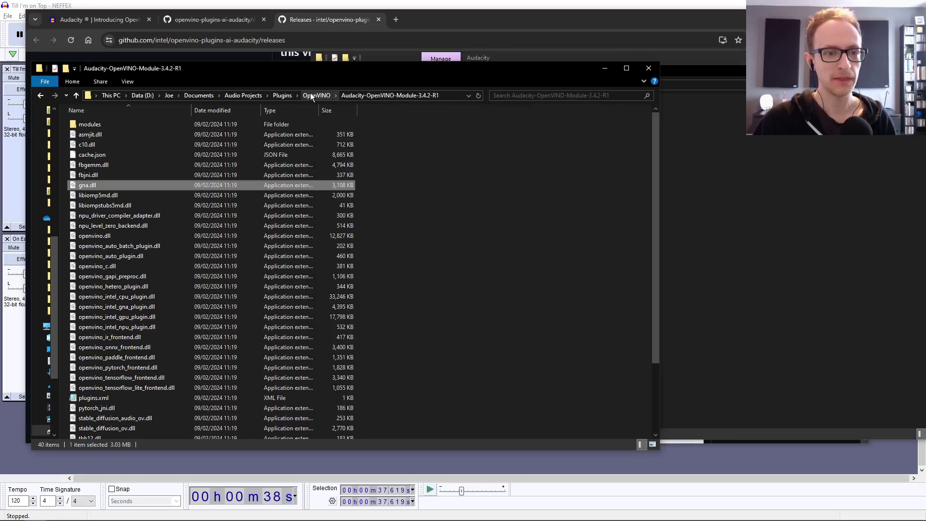
left_click(311, 95)
double_click(125, 137)
Locate openvino-models inside Audacity's program folder and return to the Audacity project
left_click(684, 197)
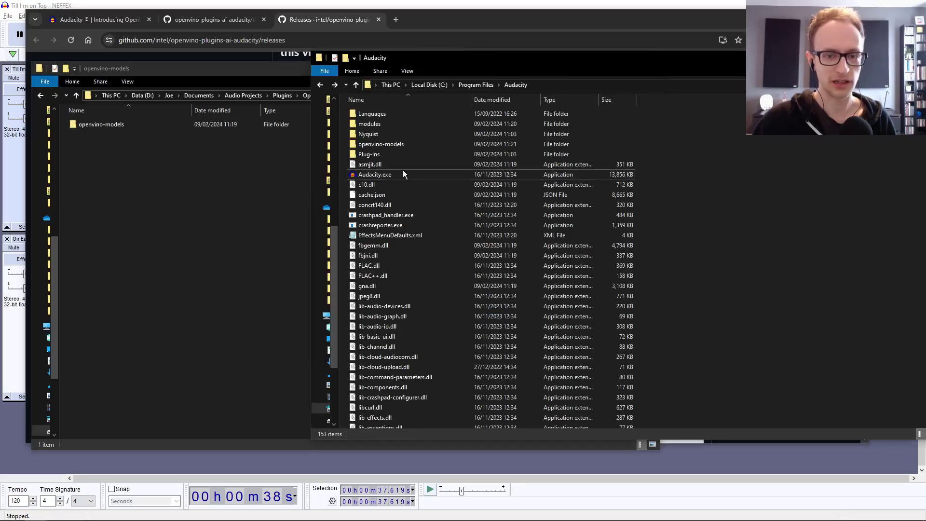
left_click(394, 145)
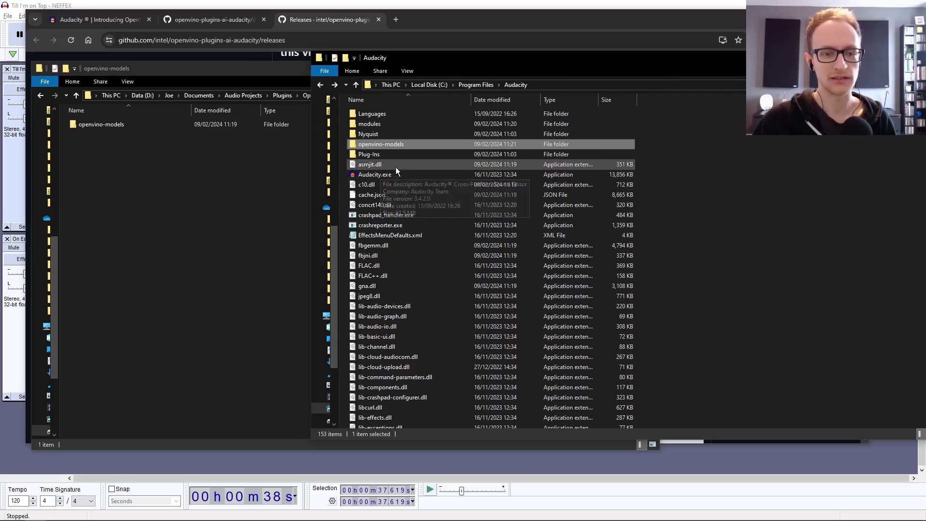
left_click(193, 197)
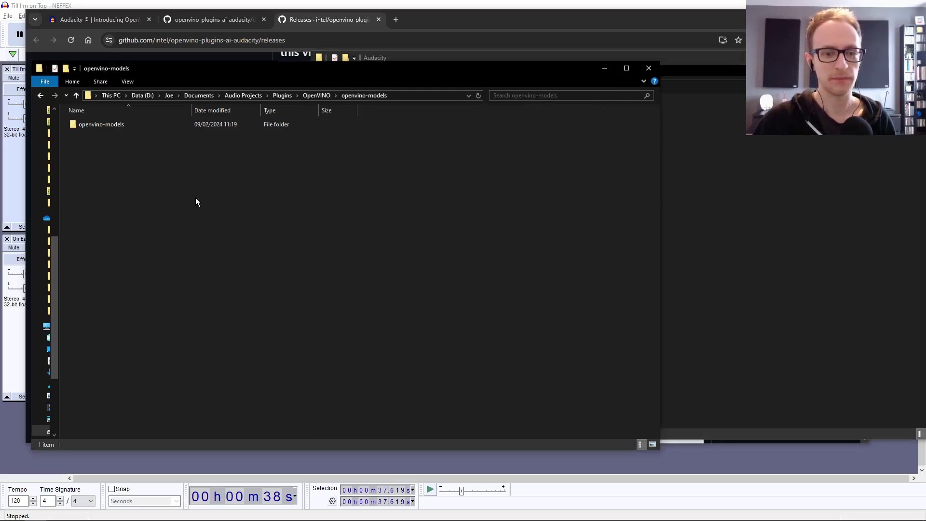
left_click(265, 3)
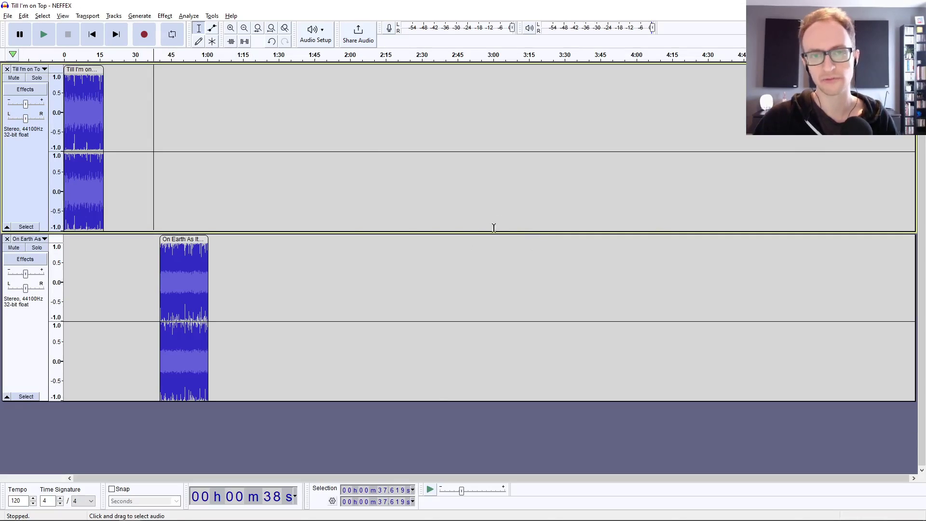
left_click(171, 18)
mouse_move(192, 71)
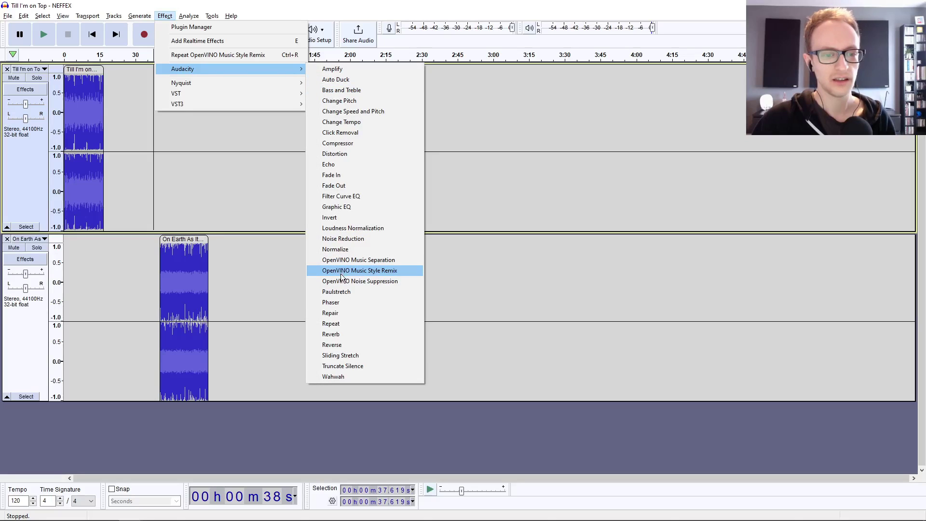
left_click(164, 15)
left_click(140, 15)
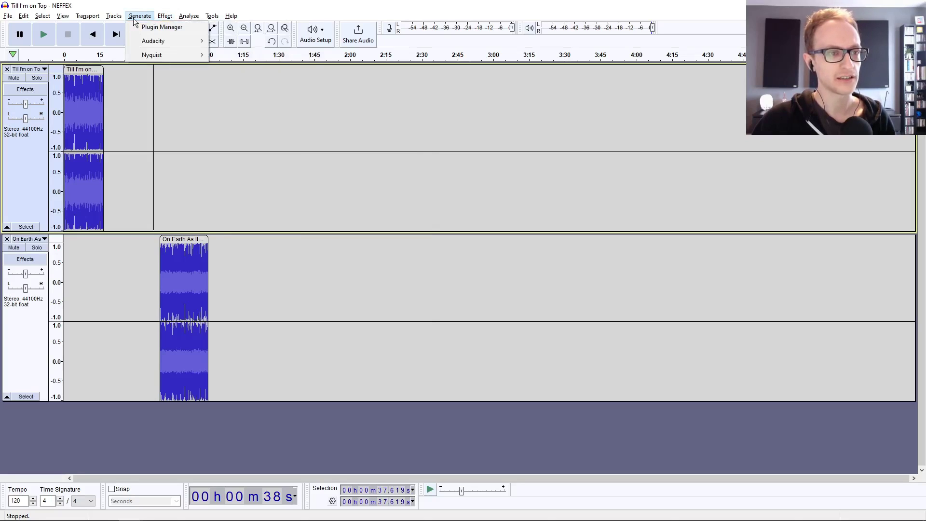
mouse_move(193, 42)
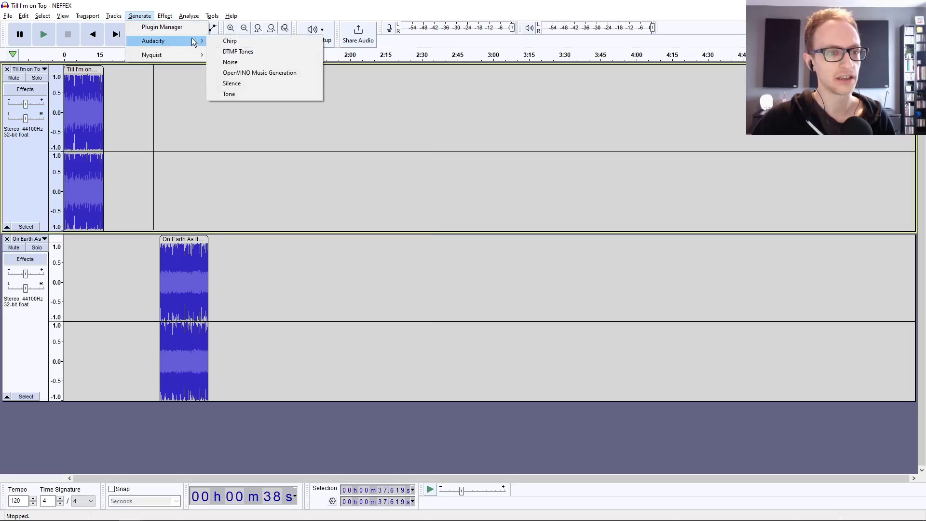
left_click(247, 76)
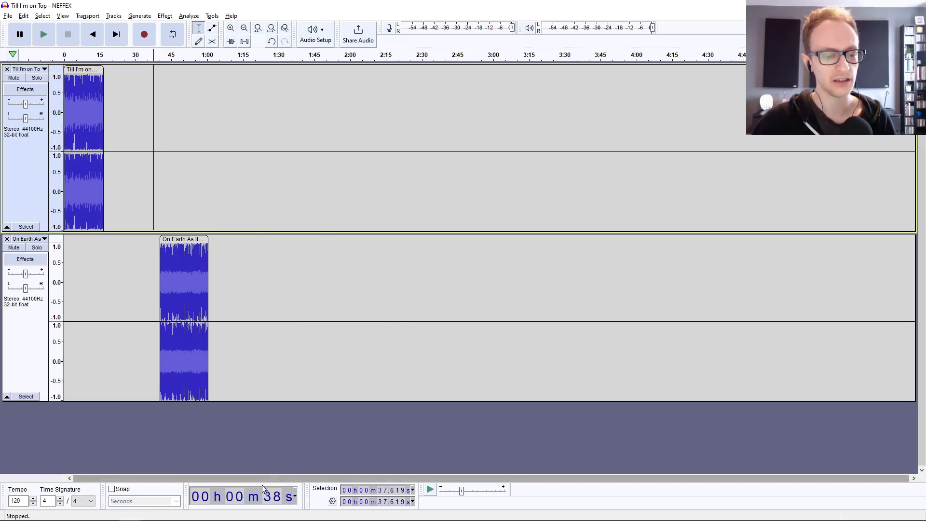
Switch to the podcast-noisey project and play it from the beginning
key("alt+Tab")
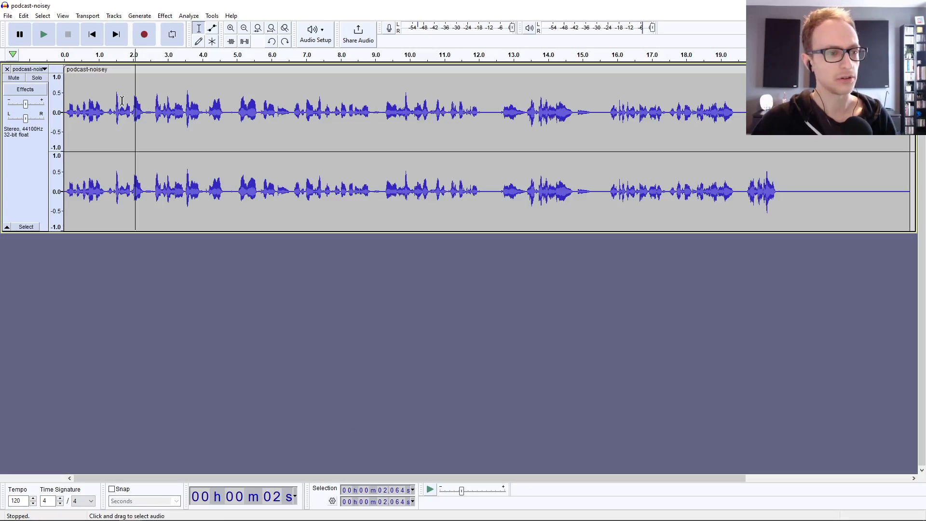
key("End")
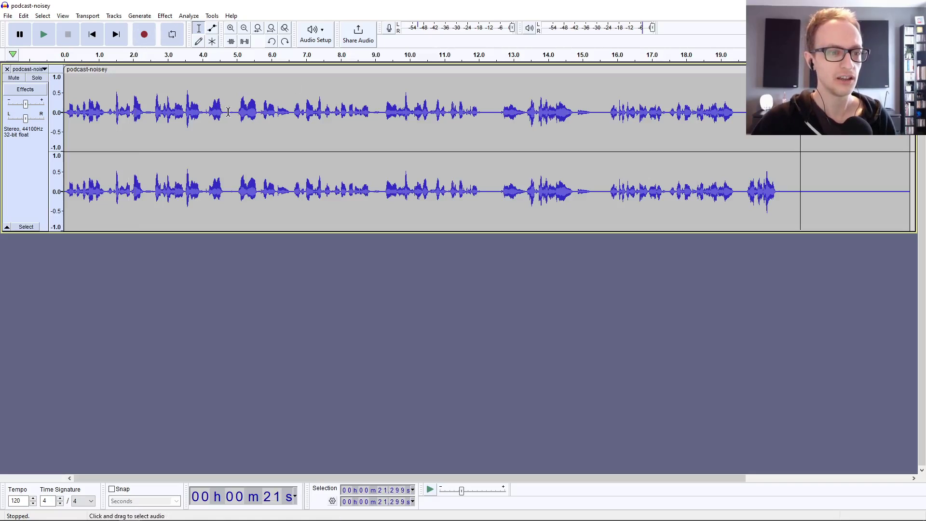
left_click(228, 112)
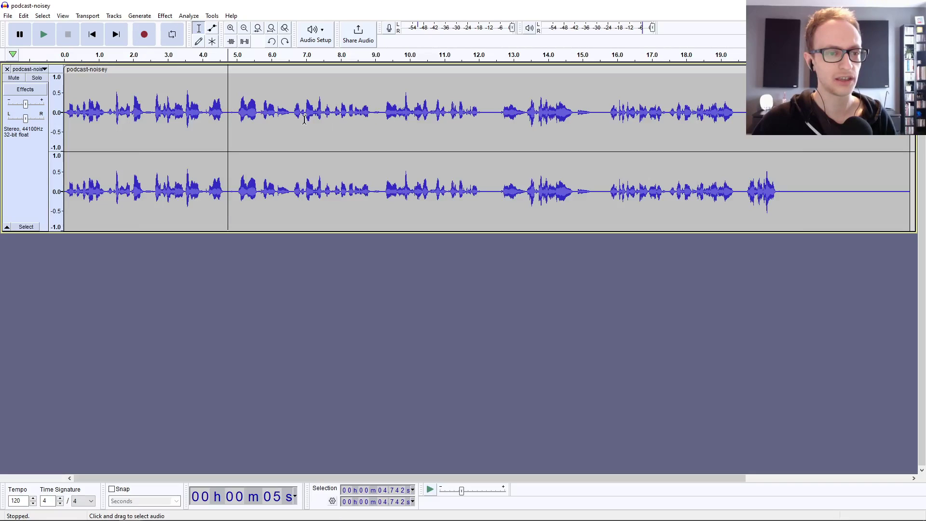
left_click(268, 111)
left_click(216, 111)
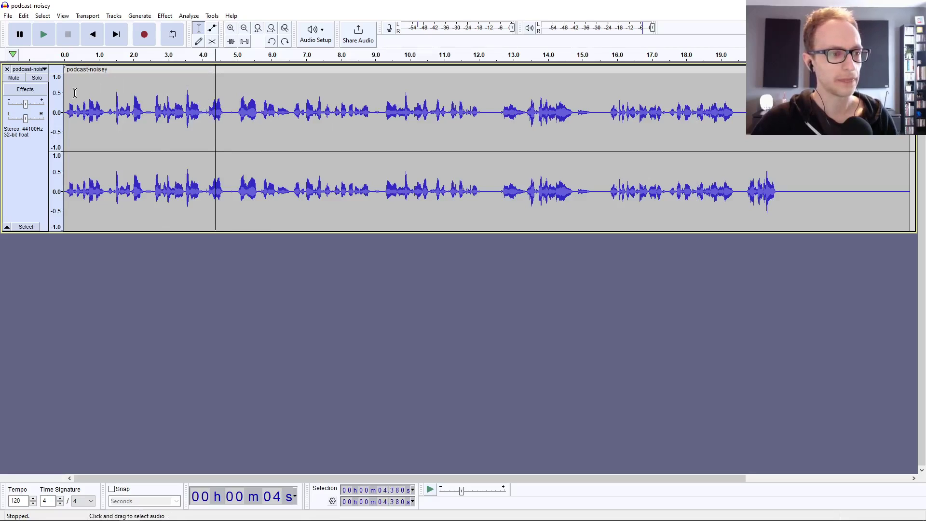
left_click(94, 41)
key("space")
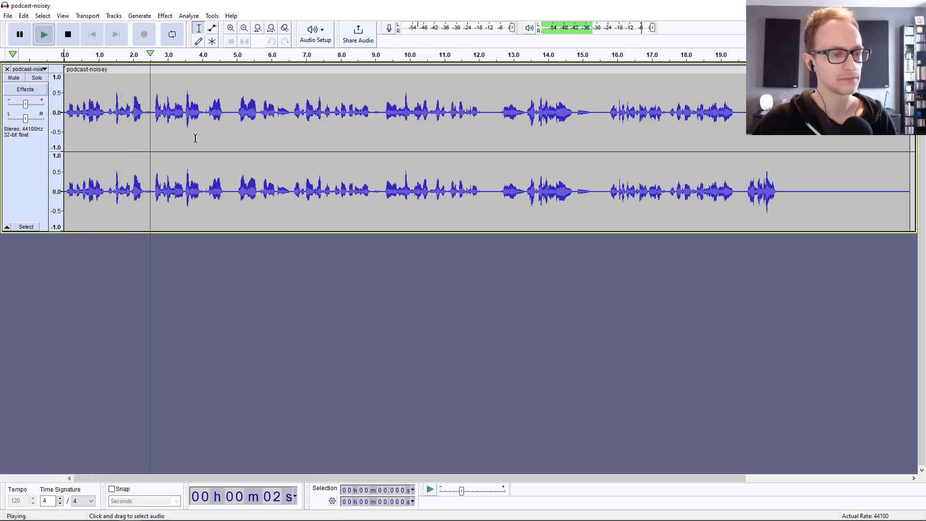
key("space")
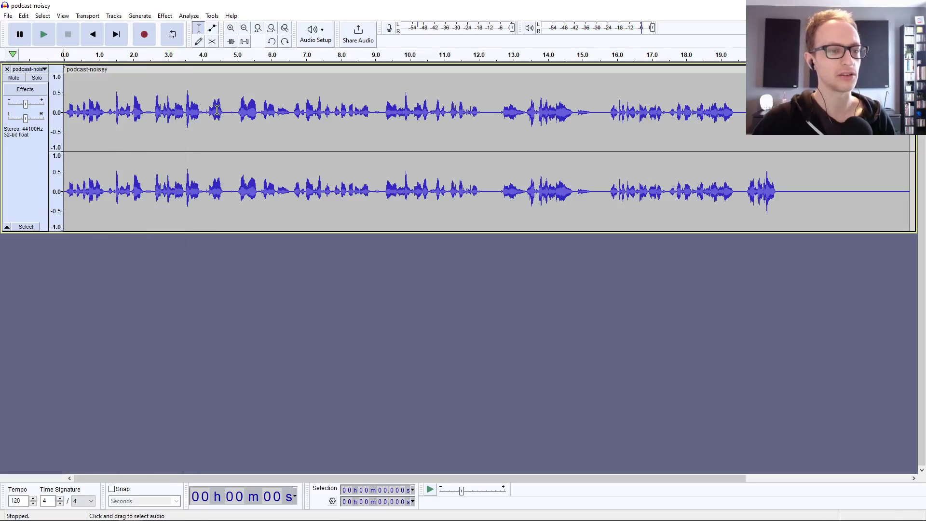
Select the entire podcast recording, 0 to 24.479 s
left_click(218, 111)
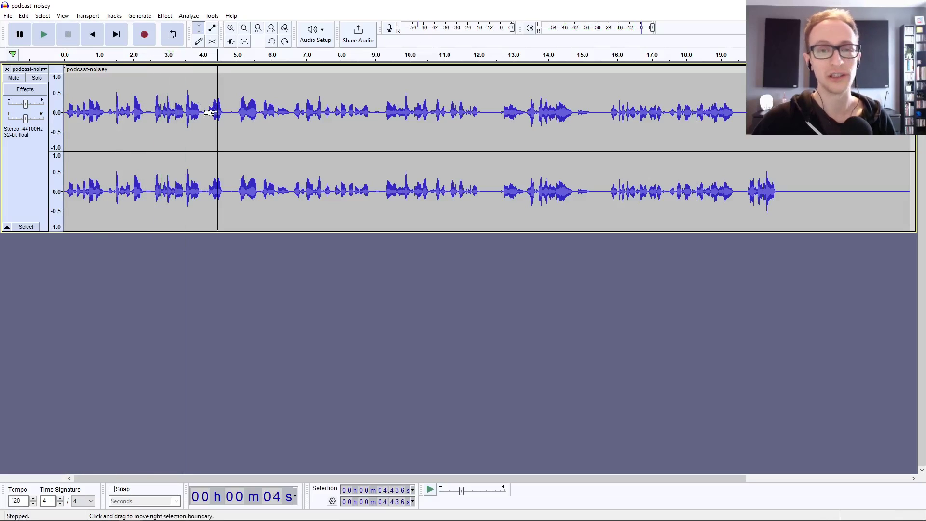
left_click(249, 111)
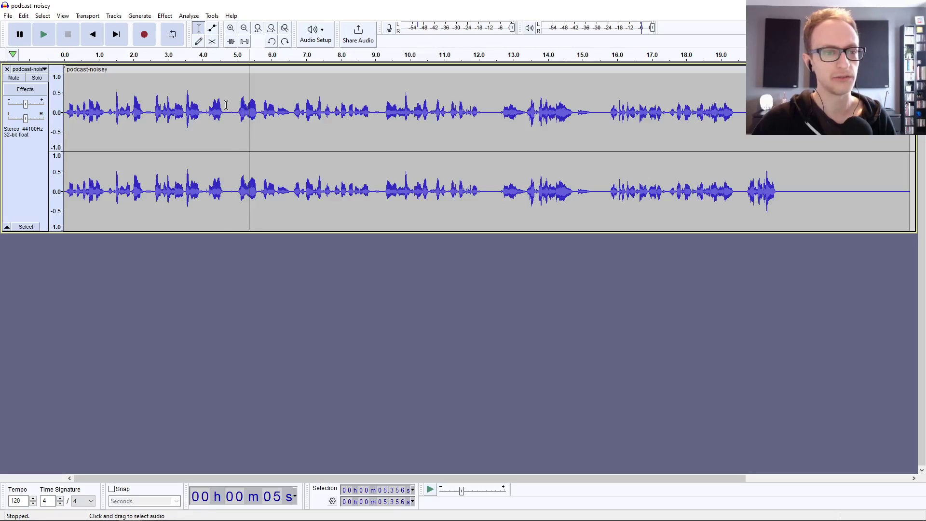
left_click(227, 111)
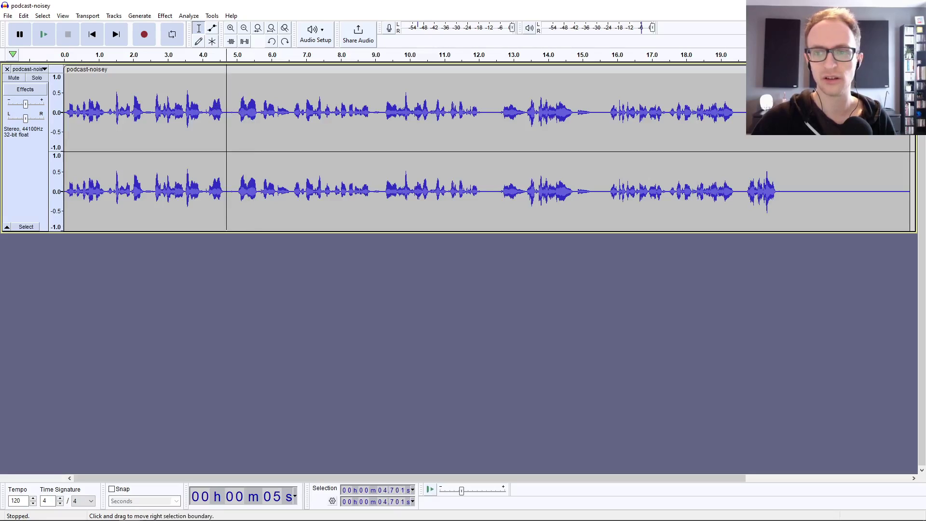
key("ctrl+a")
Run OpenVINO Whisper Transcription in transcribe mode and enlarge the resulting Transcription track
left_click(189, 15)
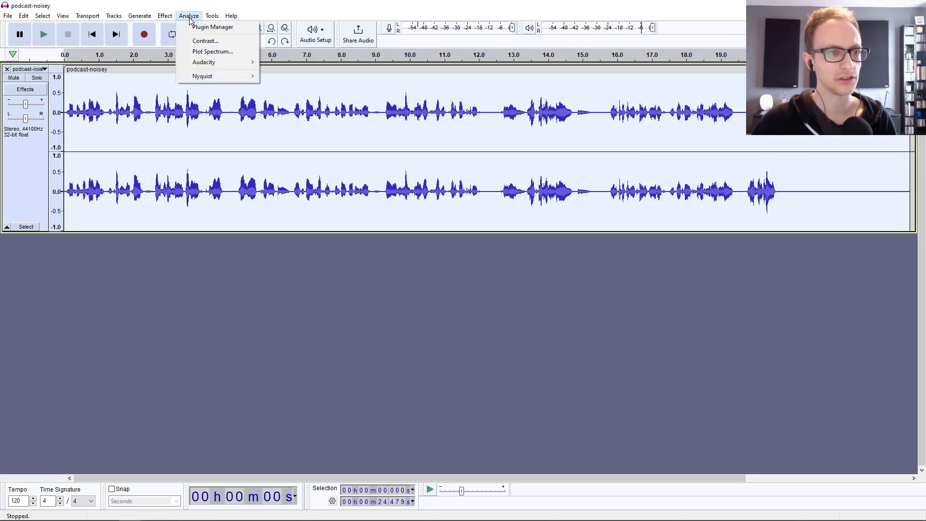
mouse_move(219, 66)
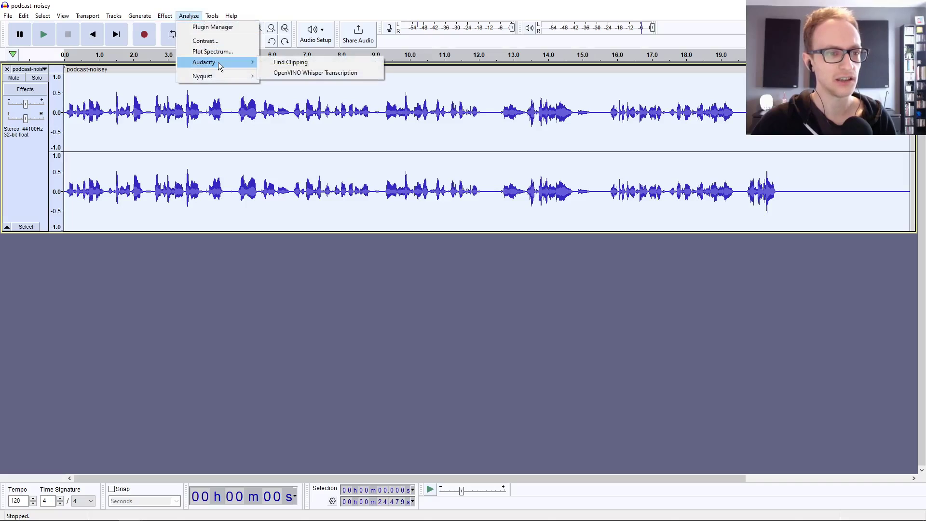
left_click(301, 73)
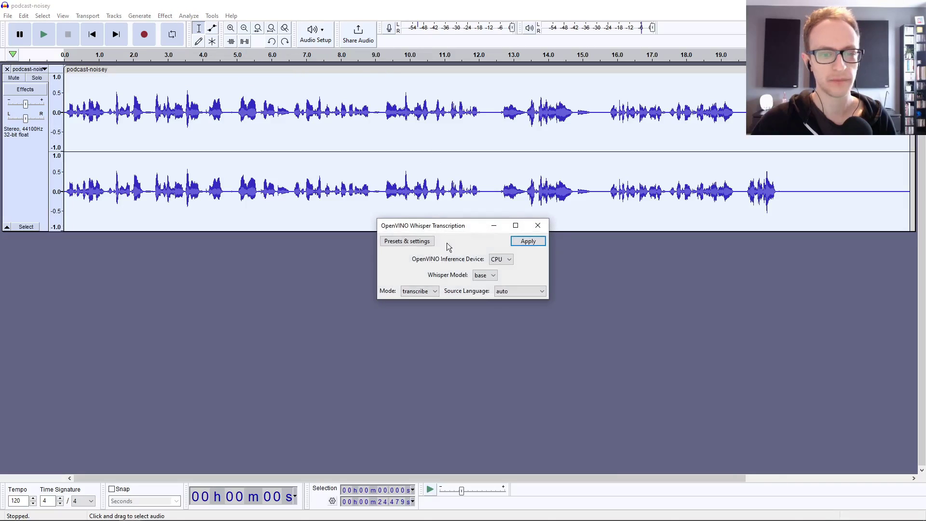
left_click(431, 293)
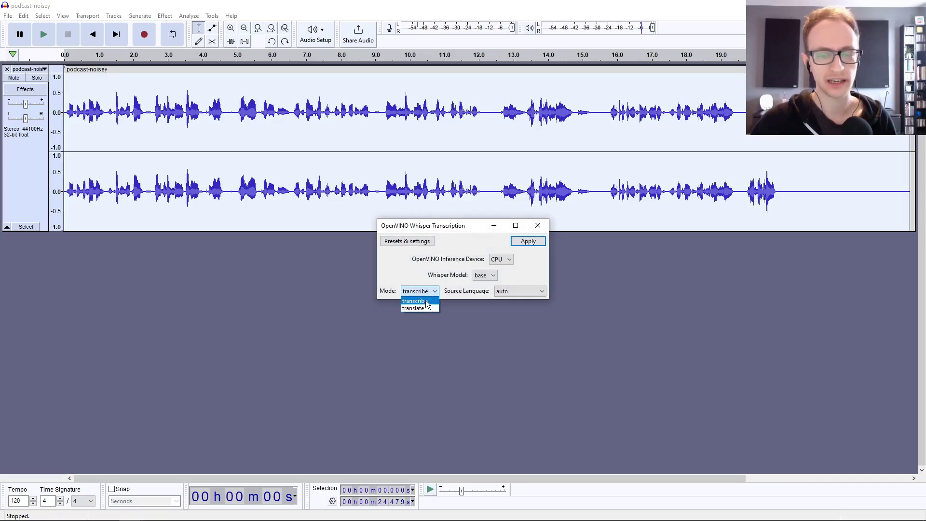
left_click(431, 293)
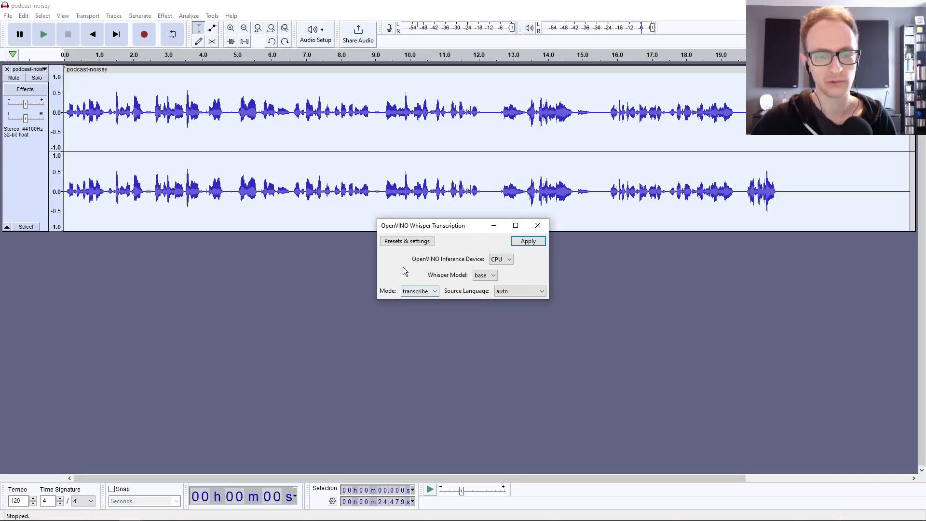
left_click_drag(469, 225, 463, 240)
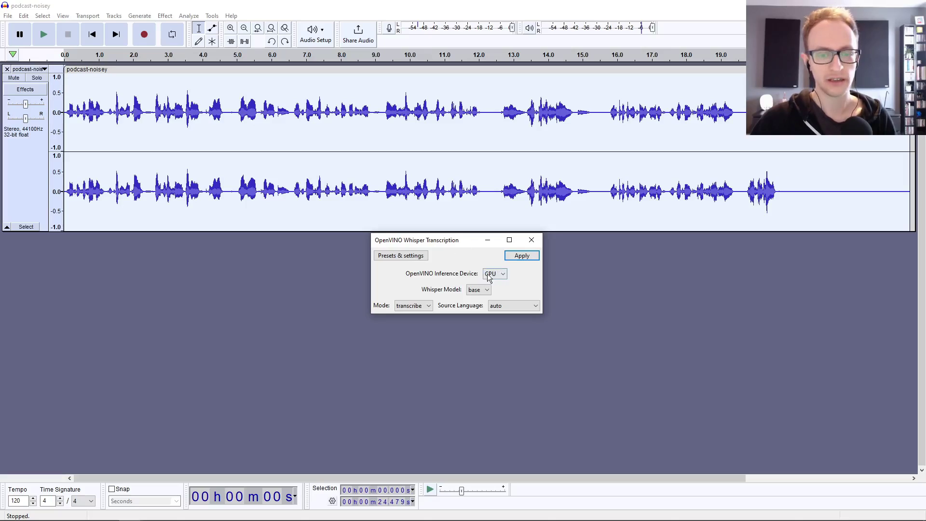
left_click(528, 260)
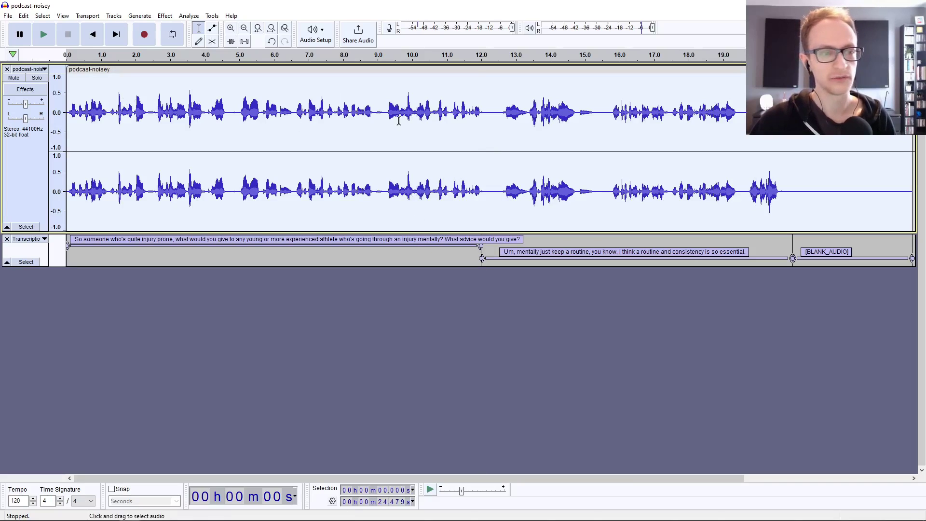
left_click(349, 113)
left_click(142, 254)
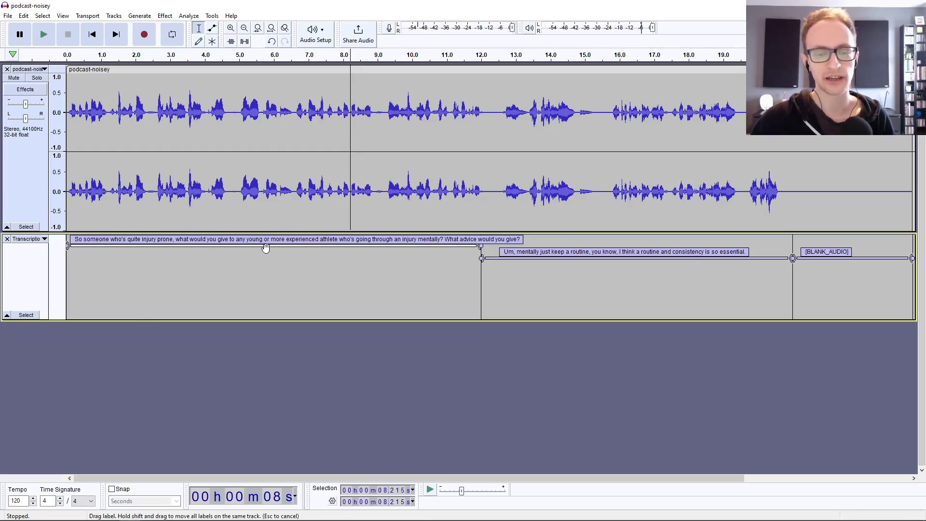
left_click(88, 240)
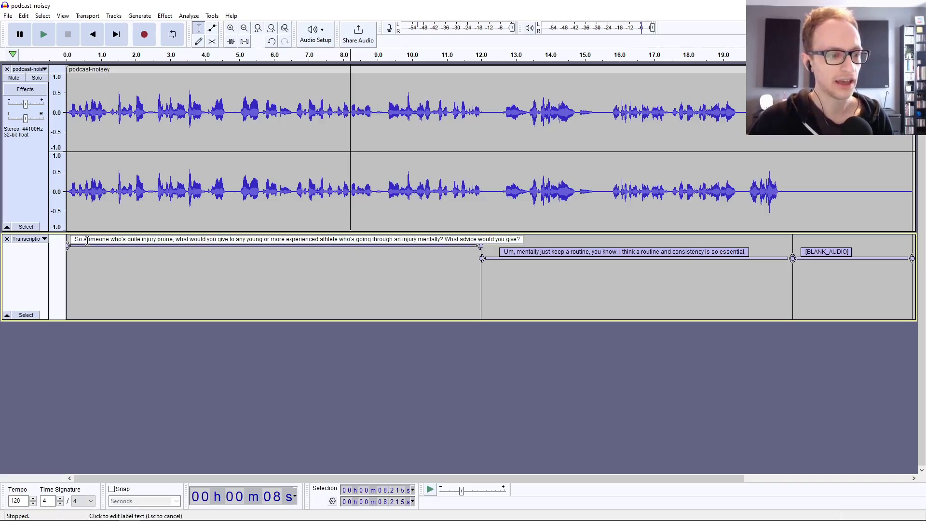
left_click_drag(78, 239, 173, 239)
left_click(189, 240)
left_click(531, 253)
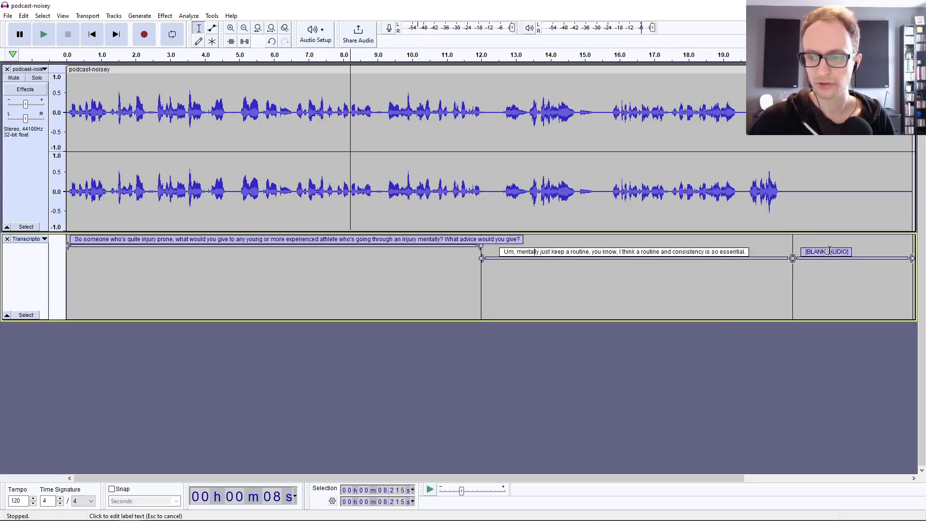
left_click(328, 104)
left_click(99, 38)
left_click(44, 35)
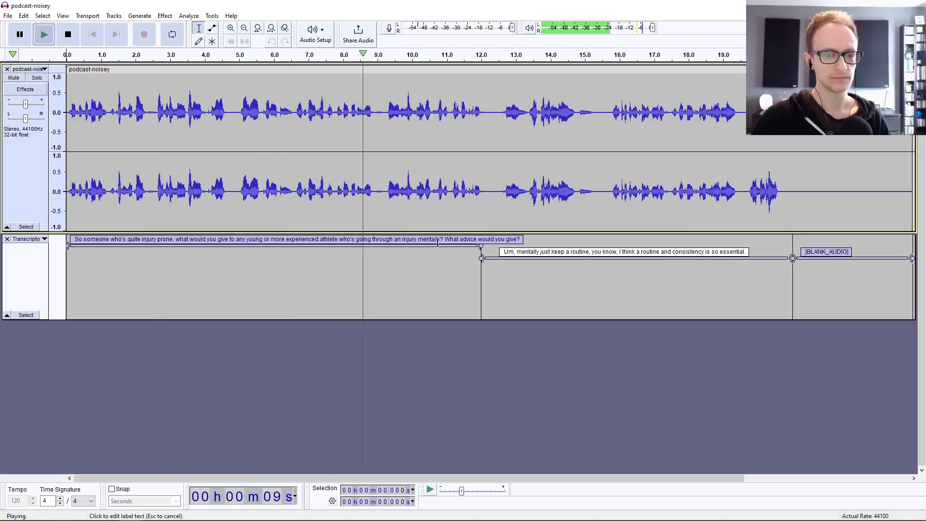
key("space")
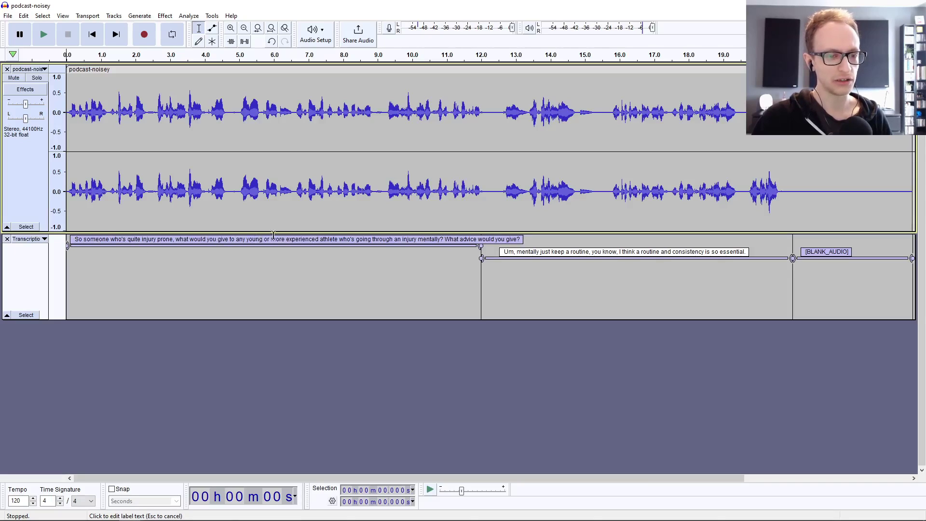
left_click(218, 176)
left_click(229, 177)
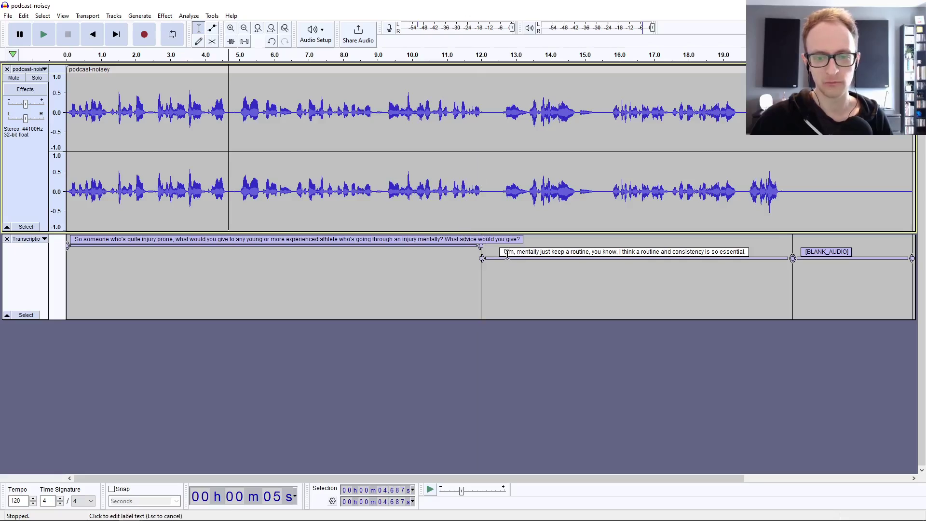
left_click(483, 178)
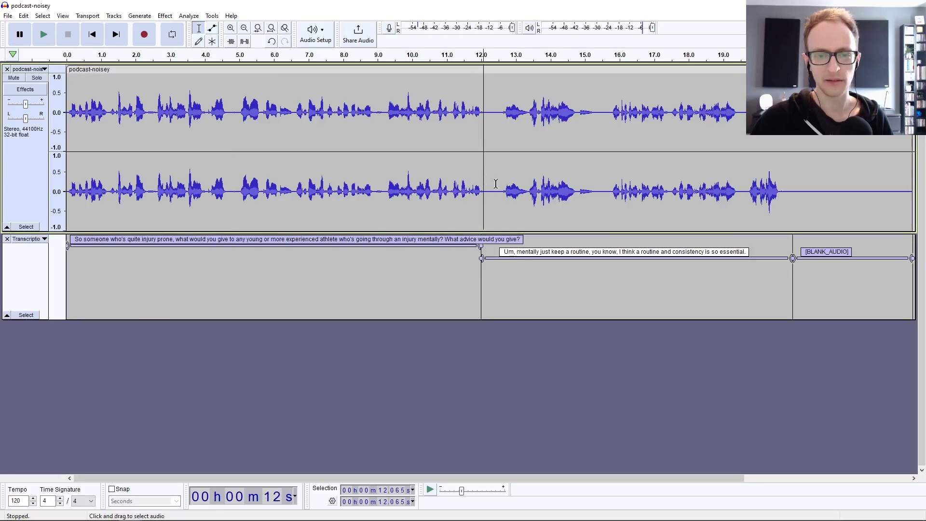
key("space")
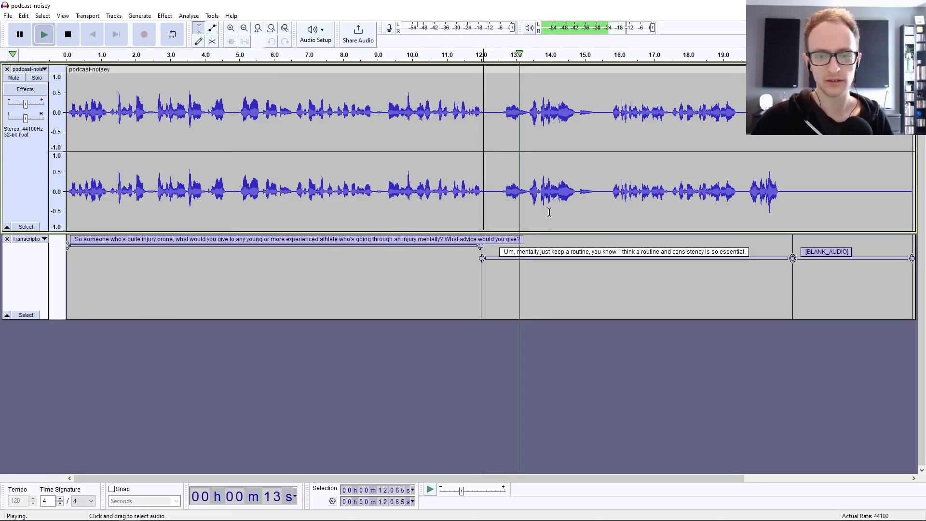
key("space")
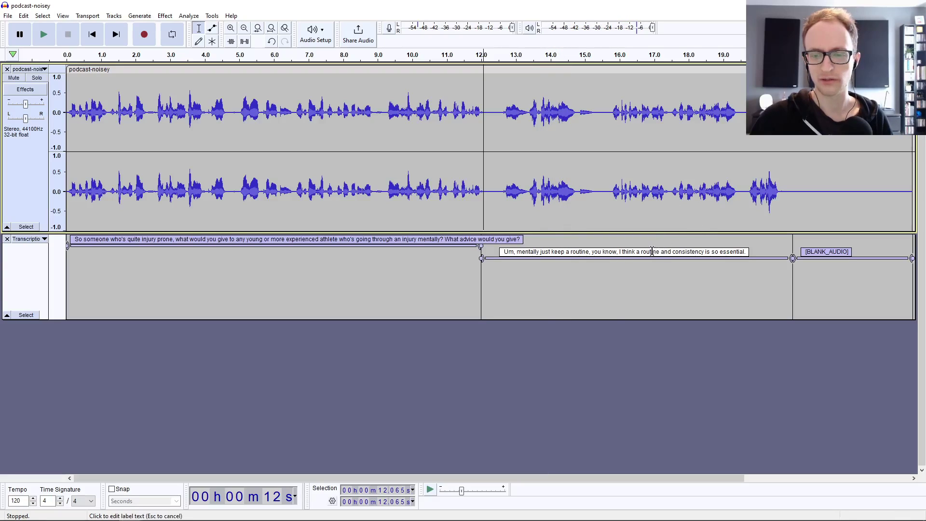
left_click(214, 177)
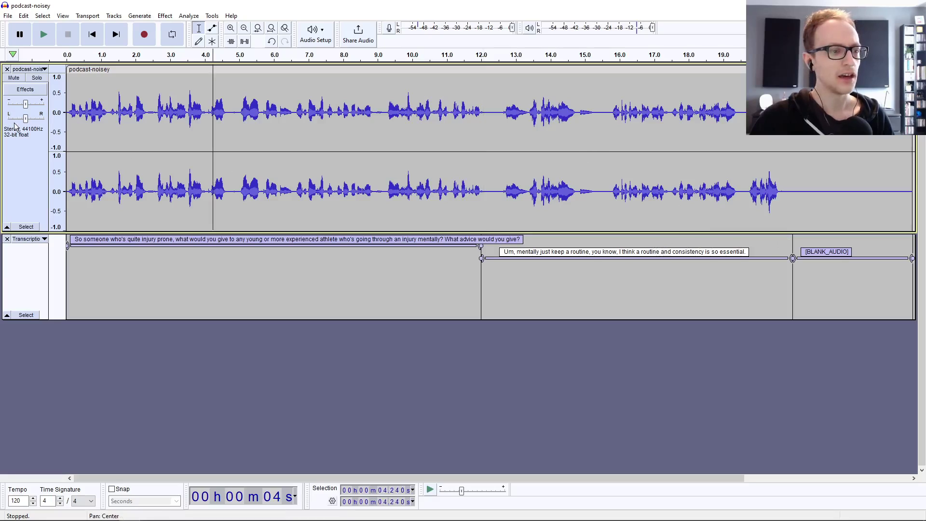
left_click(3, 18)
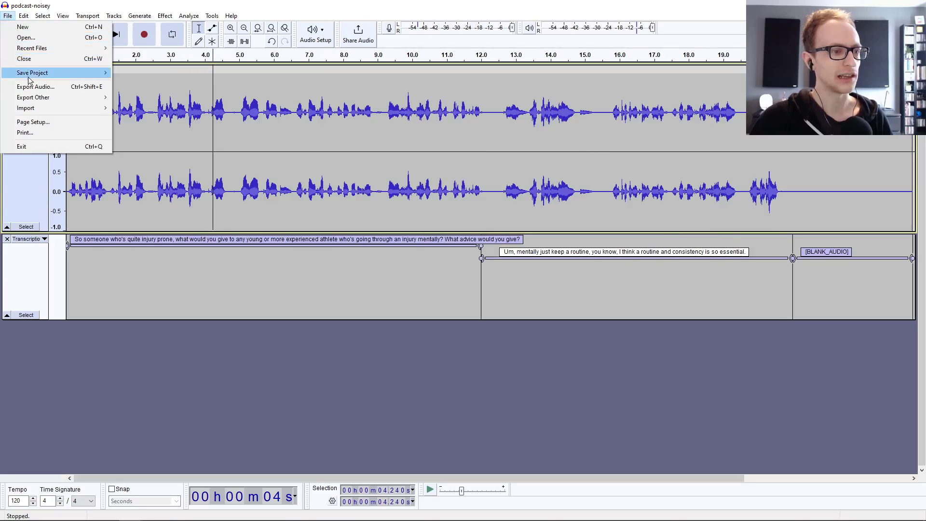
mouse_move(33, 98)
left_click(129, 279)
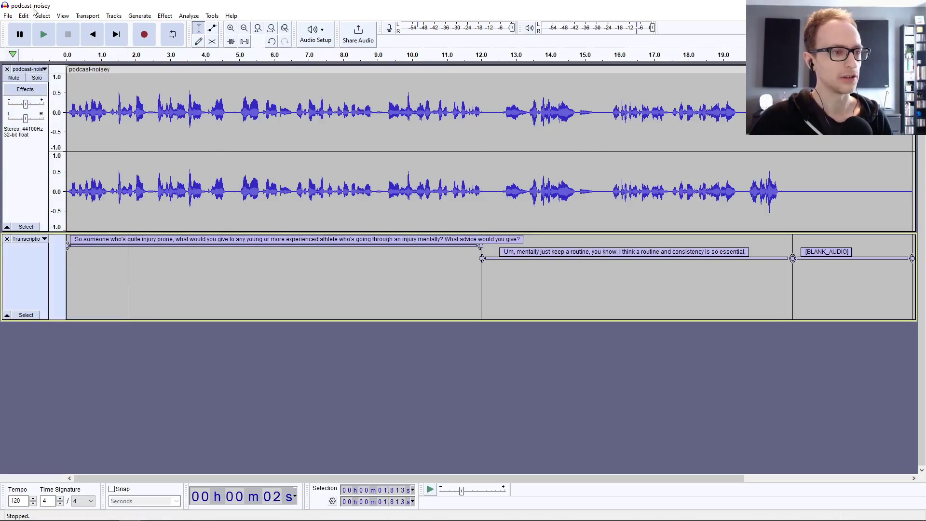
left_click(8, 15)
mouse_move(40, 98)
left_click(140, 97)
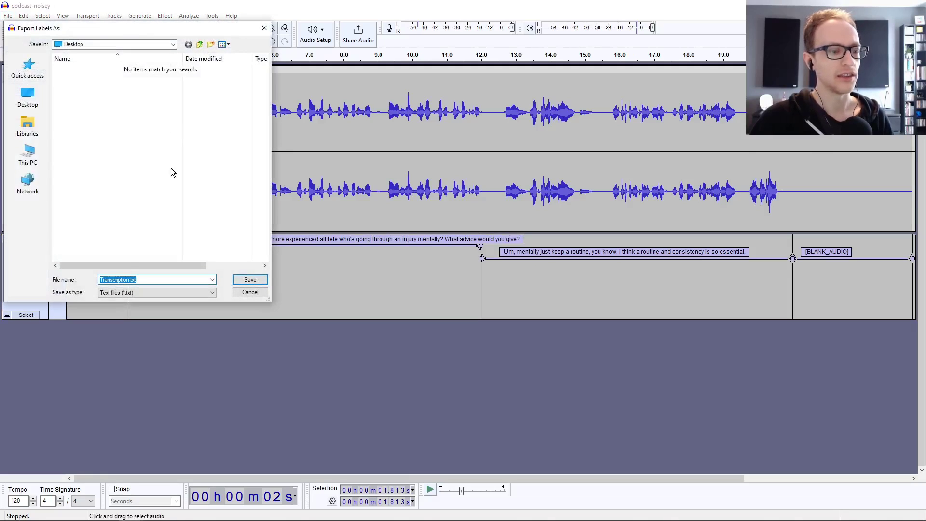
left_click(250, 292)
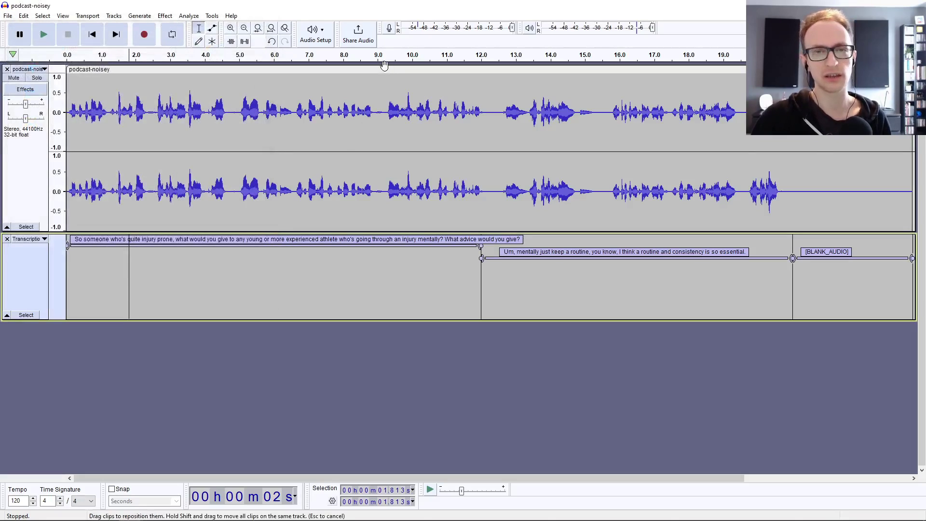
left_click(373, 113)
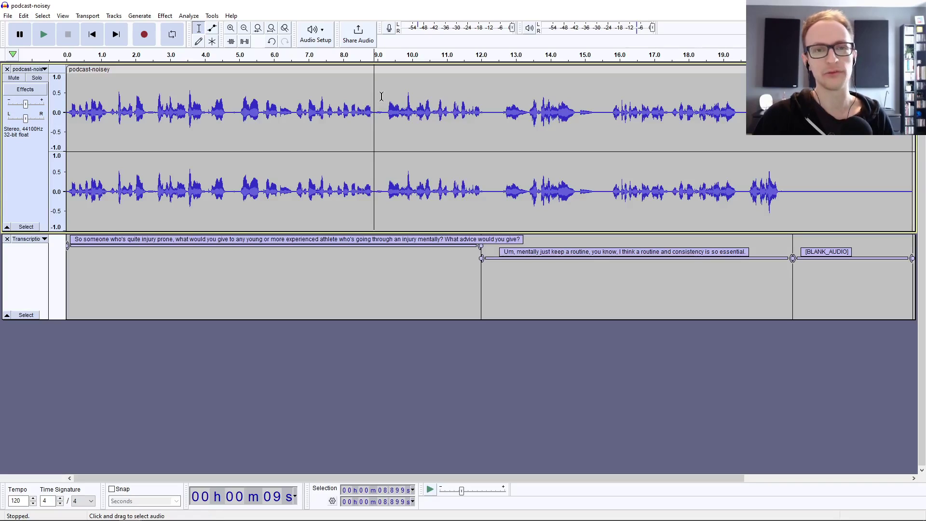
Close the Transcription label track, leaving only the podcast-noisey audio
left_click(381, 95)
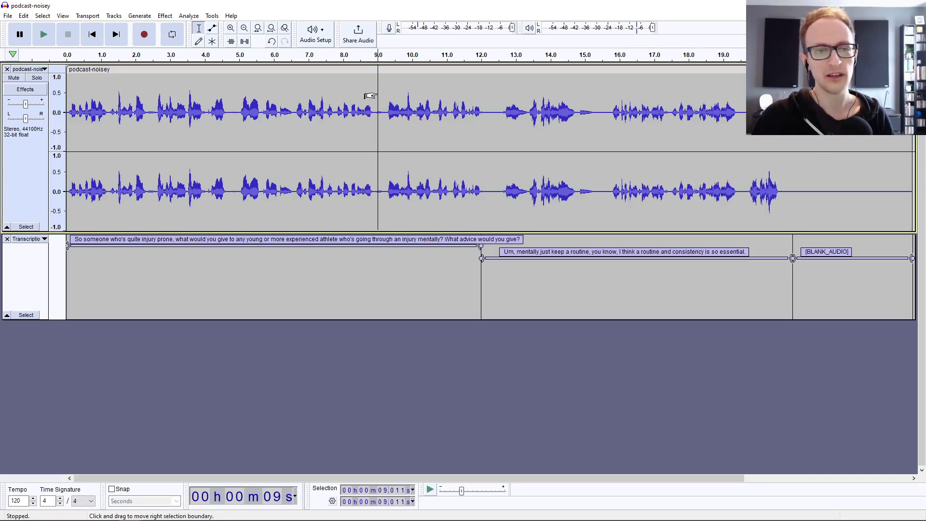
left_click(7, 238)
left_click(402, 99)
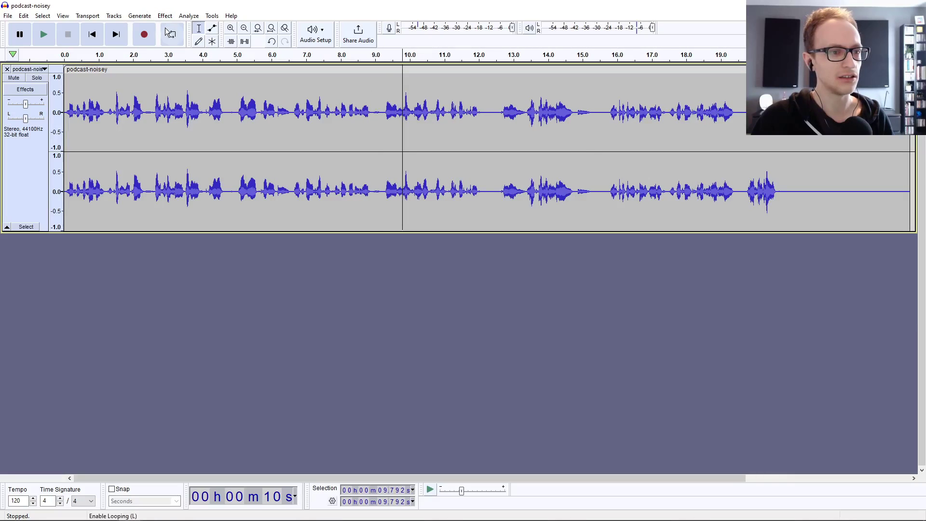
left_click(269, 105)
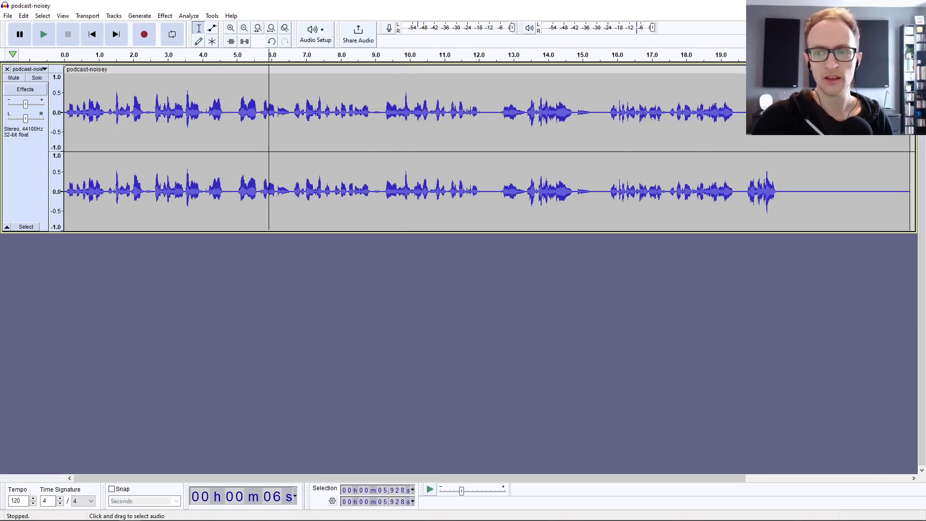
left_click(195, 17)
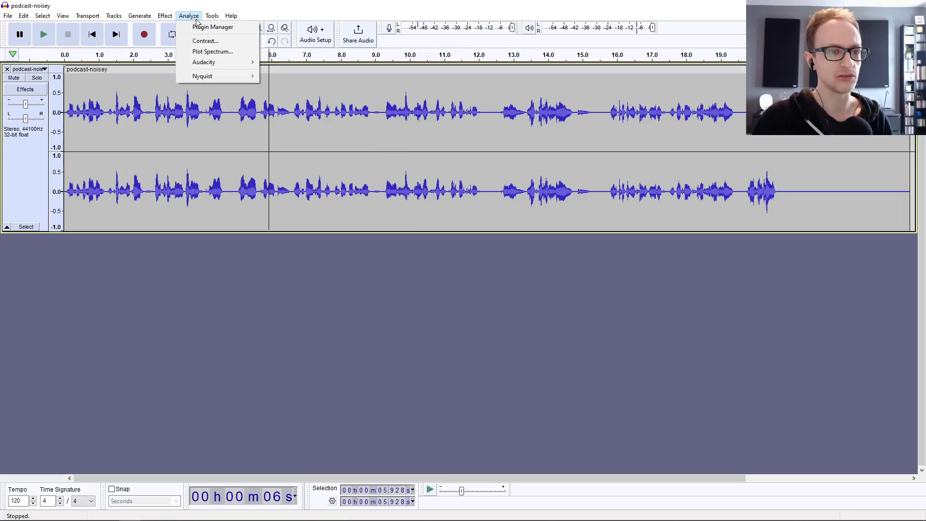
Apply OpenVINO Noise Suppression on CPU with the denseunet model, then play the cleaned podcast
mouse_move(202, 63)
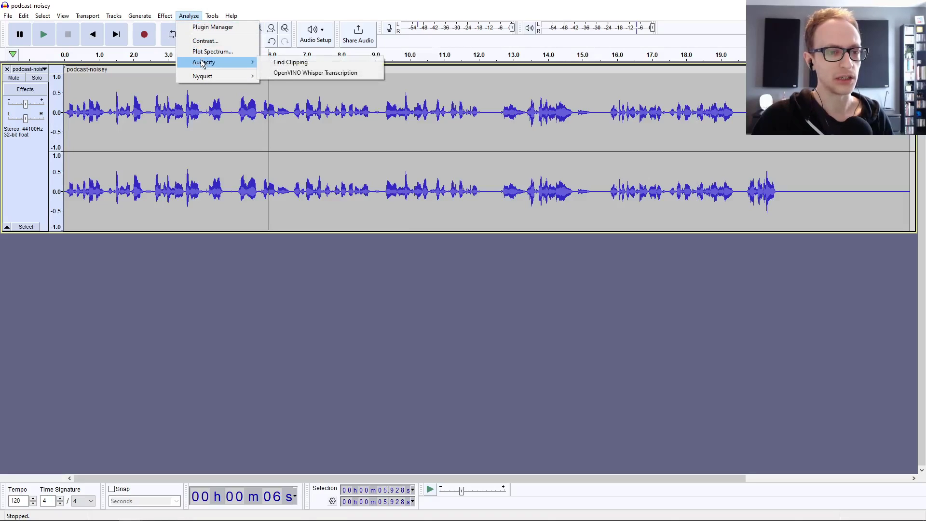
left_click(165, 15)
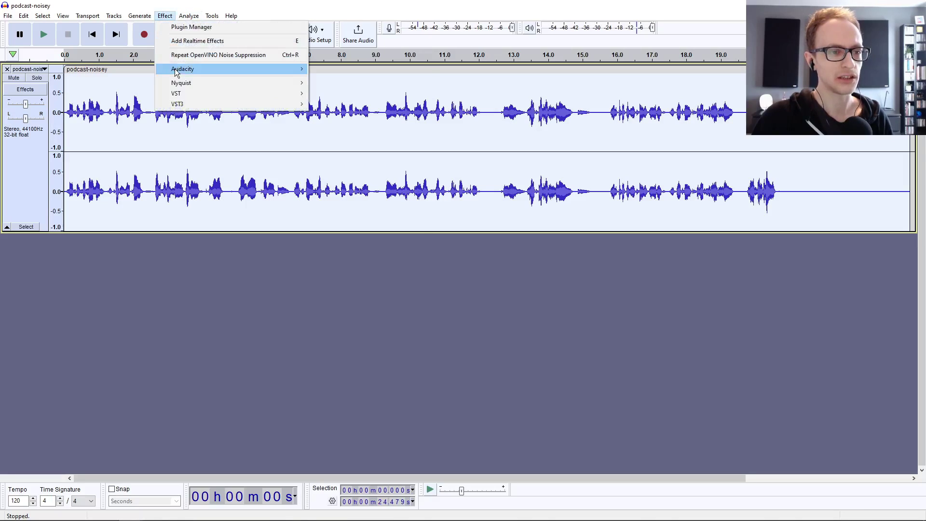
mouse_move(238, 69)
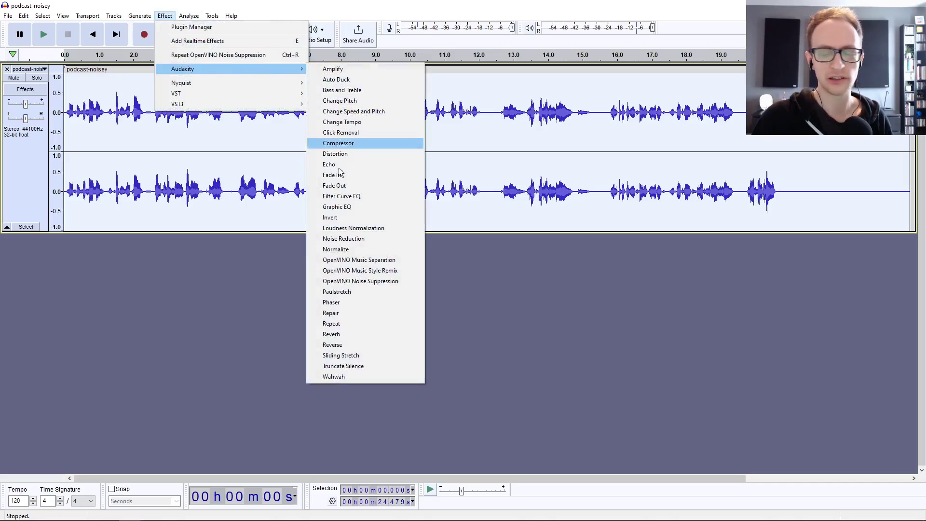
left_click(377, 282)
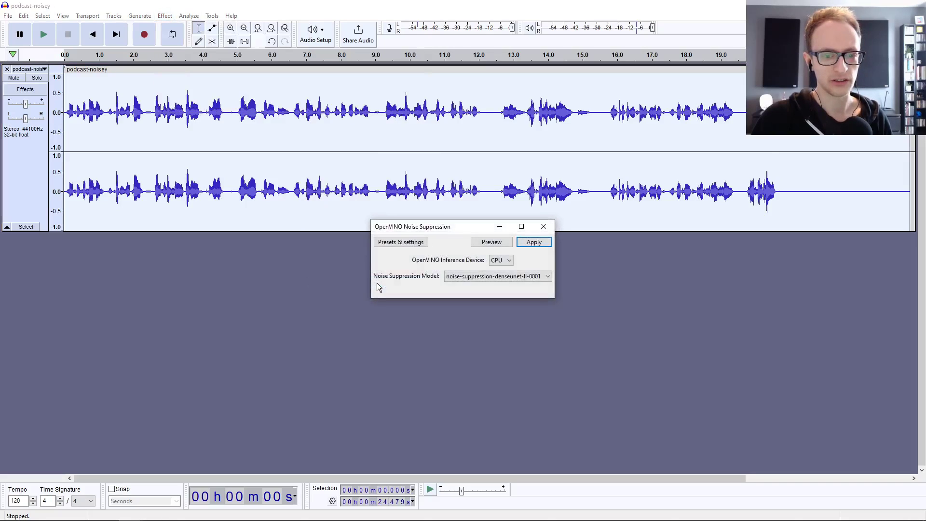
left_click(508, 260)
left_click(501, 269)
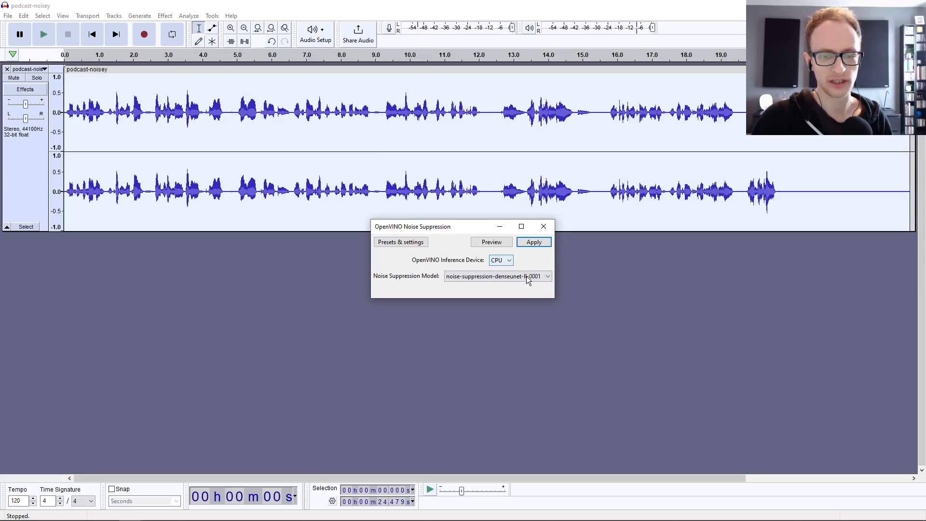
left_click(526, 278)
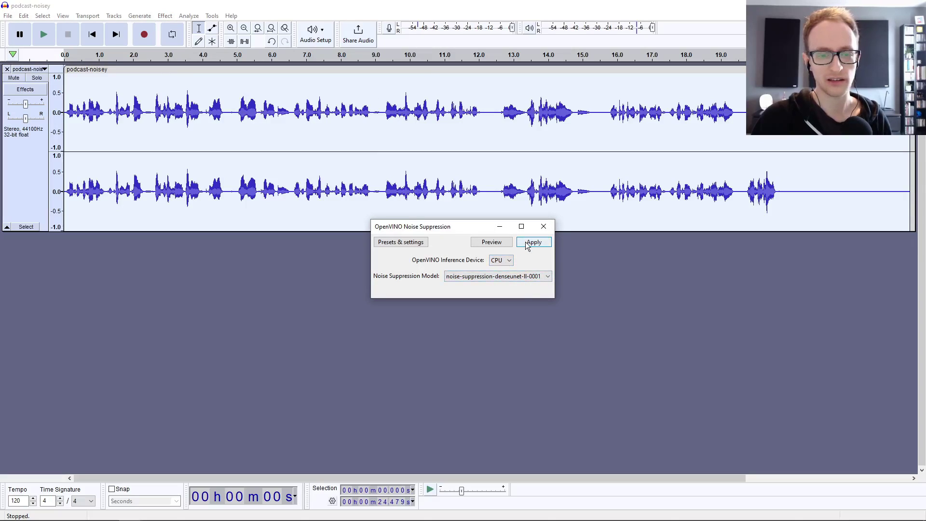
left_click(525, 242)
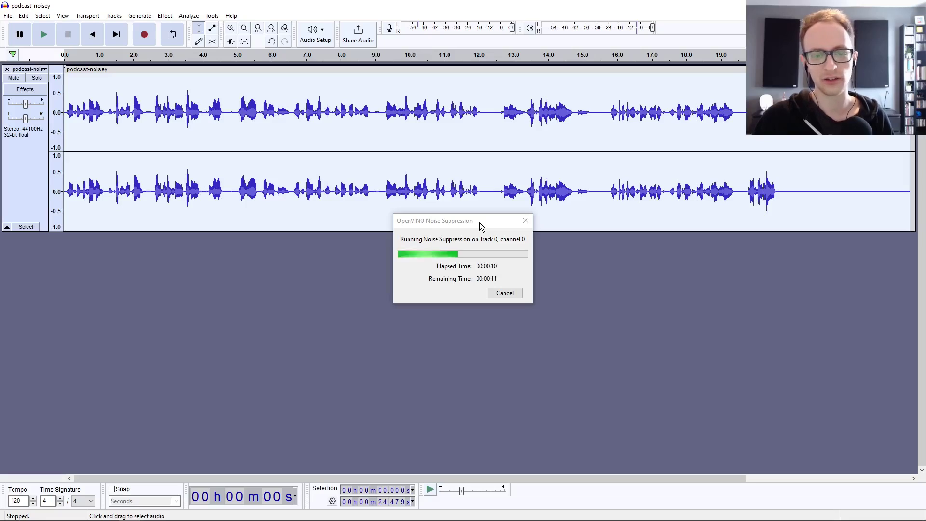
key("space")
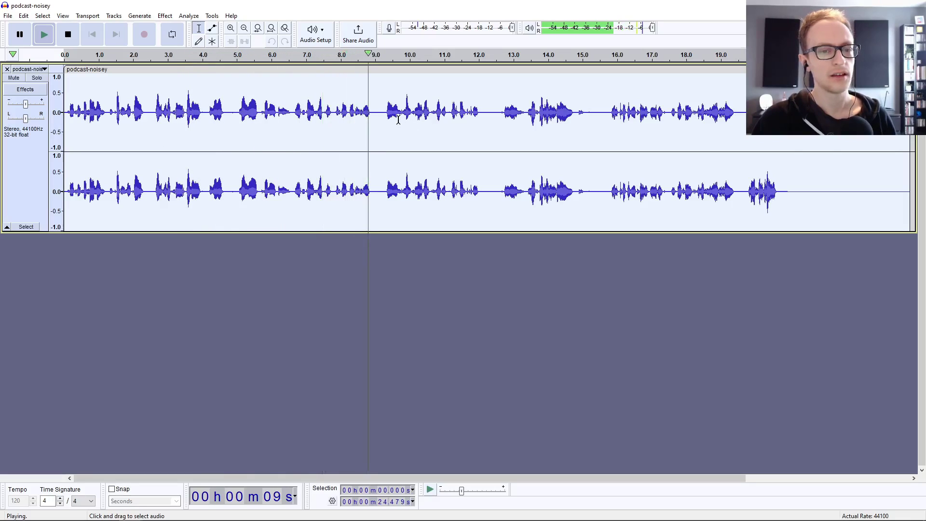
key("space")
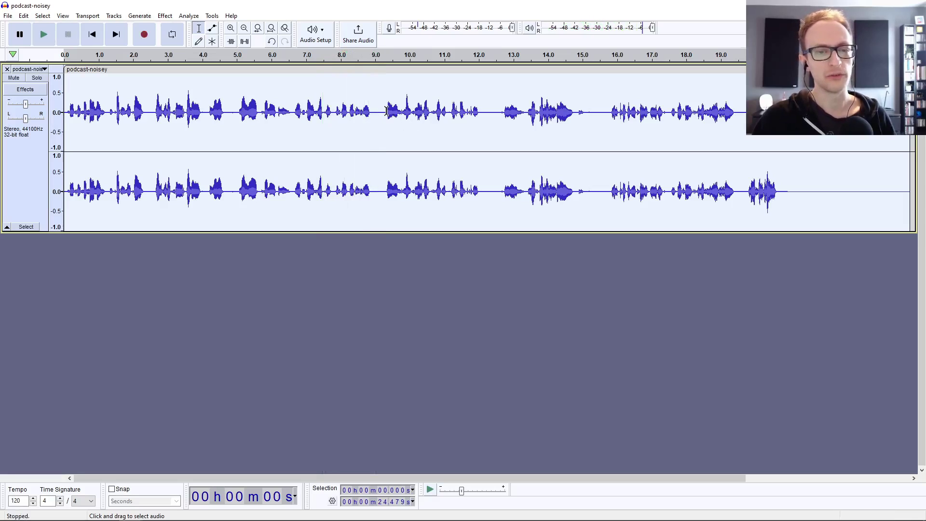
left_click(387, 111)
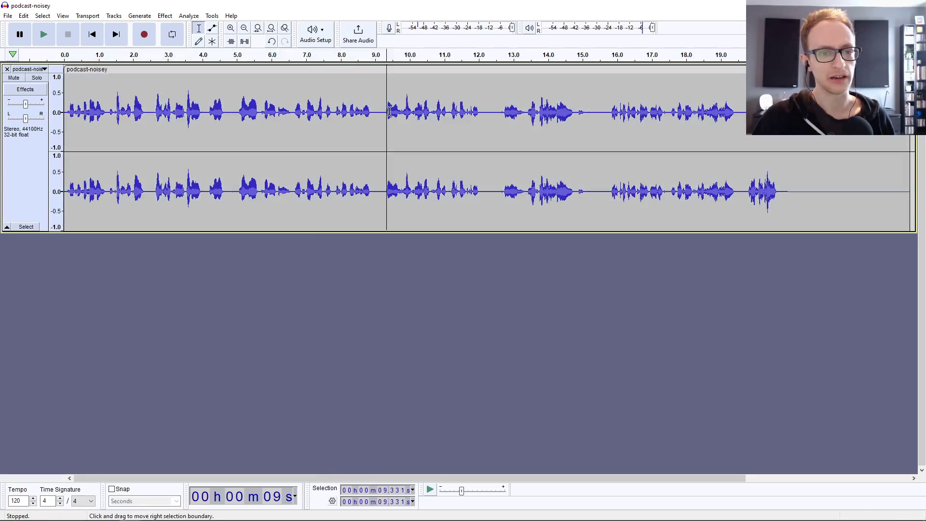
left_click(320, 110)
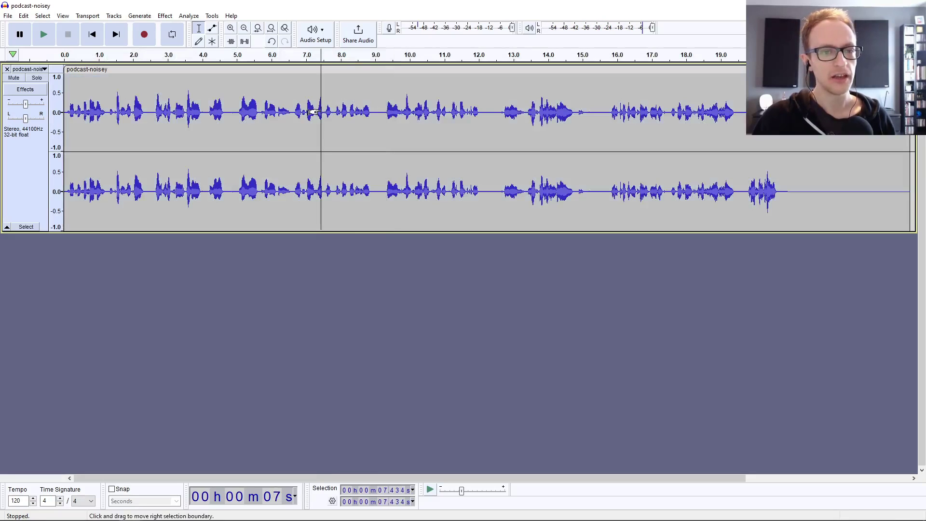
left_click(239, 107)
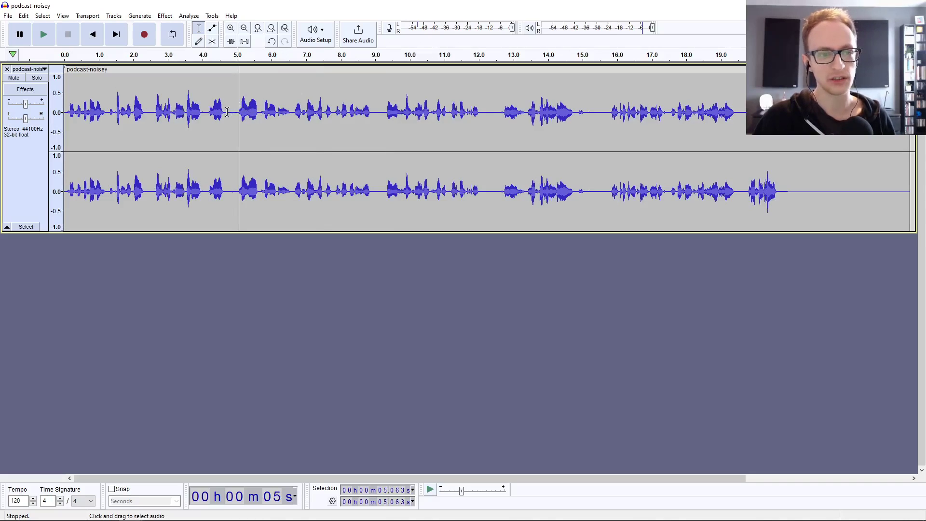
left_click(227, 110)
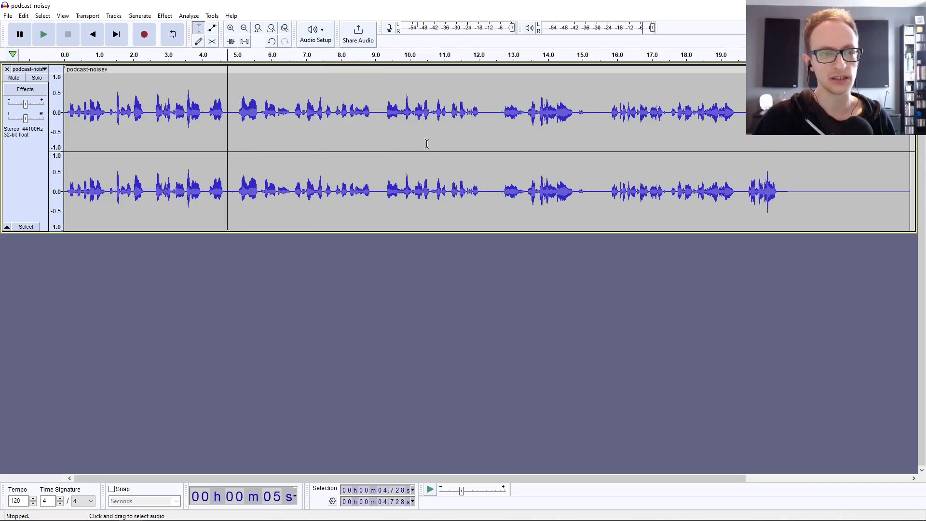
left_click(267, 99)
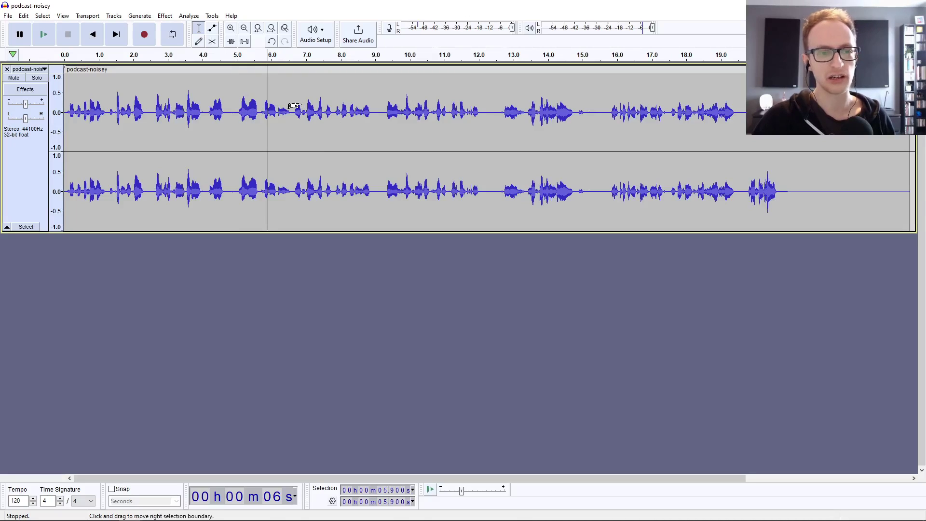
Undo the OpenVINO denoising and capture a Noise Reduction profile from 21.090–22.122 s
key("ctrl+z")
left_click_drag(828, 193, 792, 193)
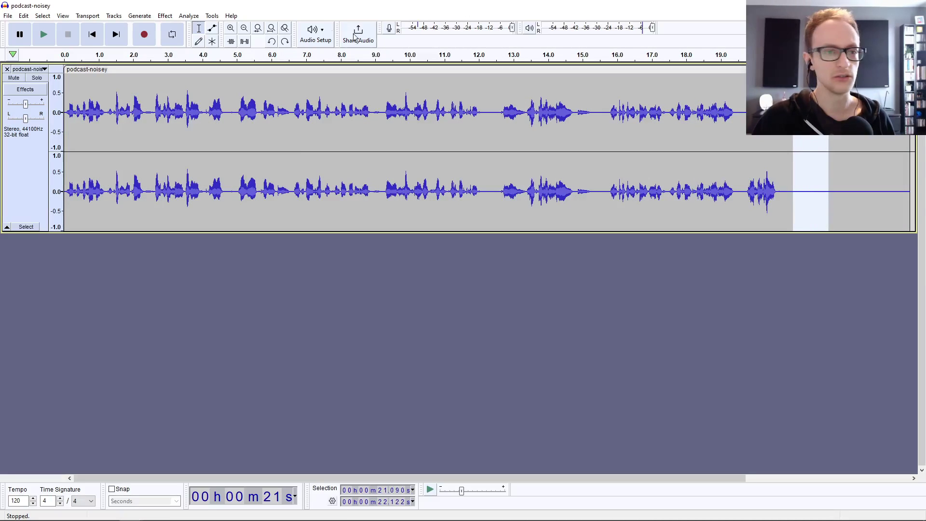
left_click(189, 16)
mouse_move(165, 16)
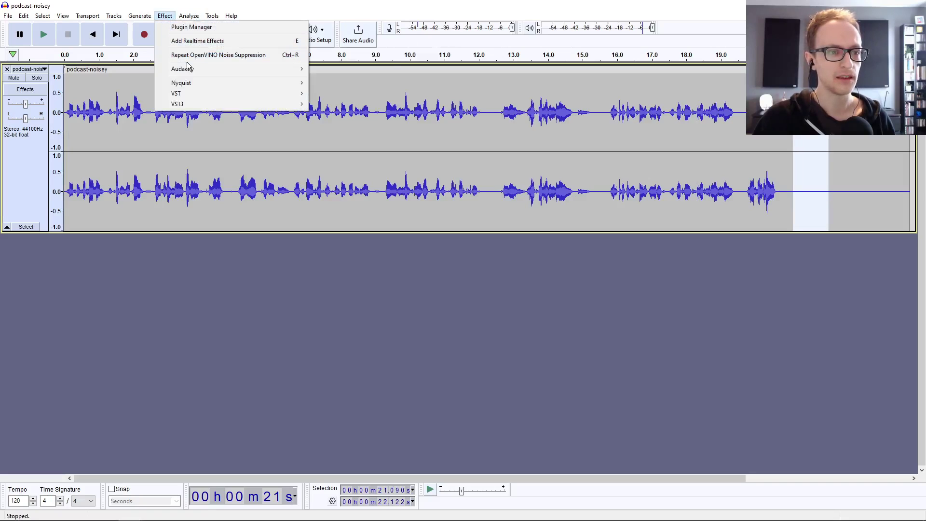
mouse_move(266, 71)
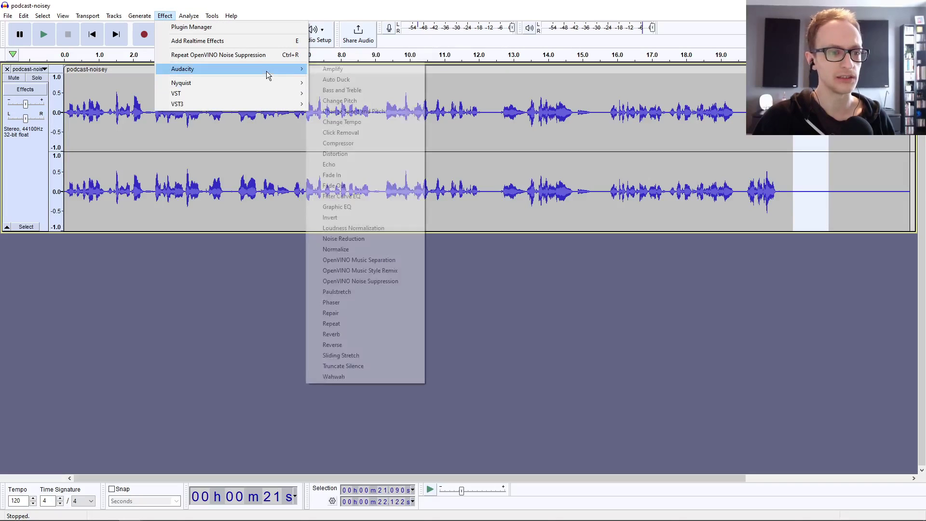
left_click(383, 239)
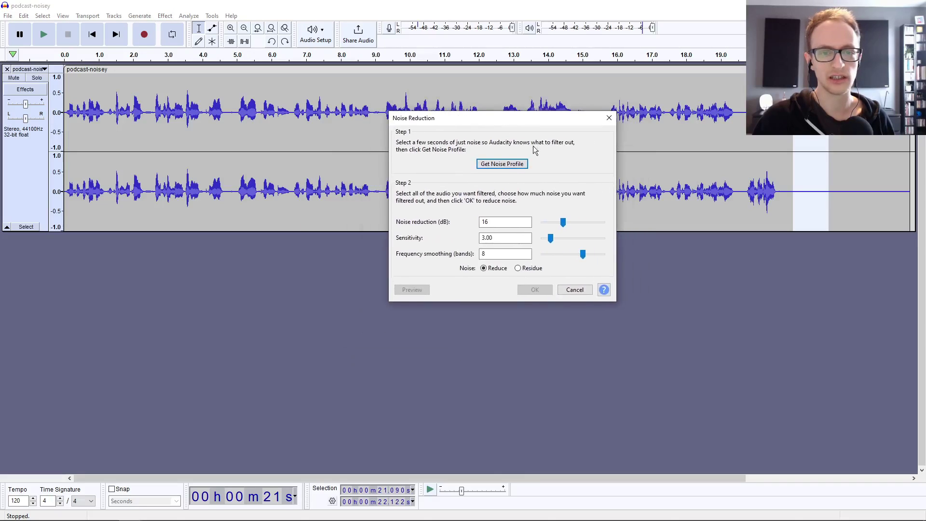
left_click_drag(525, 123, 467, 143)
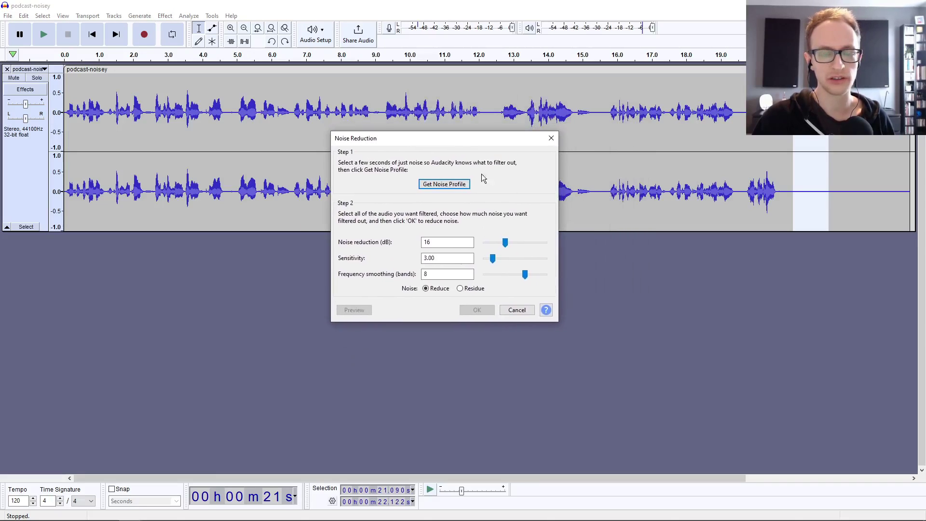
left_click(426, 184)
Apply Noise Reduction to the opening 0–9.234 s and listen to the result
left_click(263, 105)
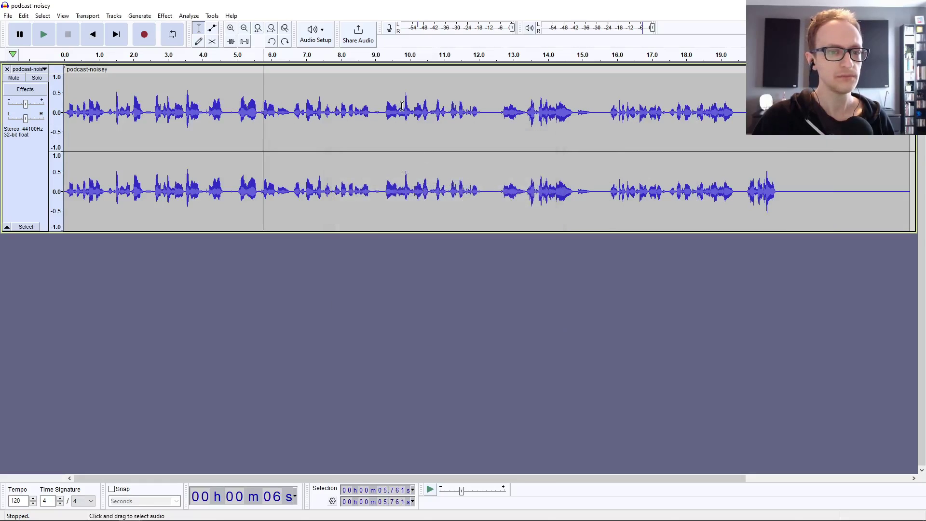
left_click(383, 106)
key("shift+Home")
left_click(164, 15)
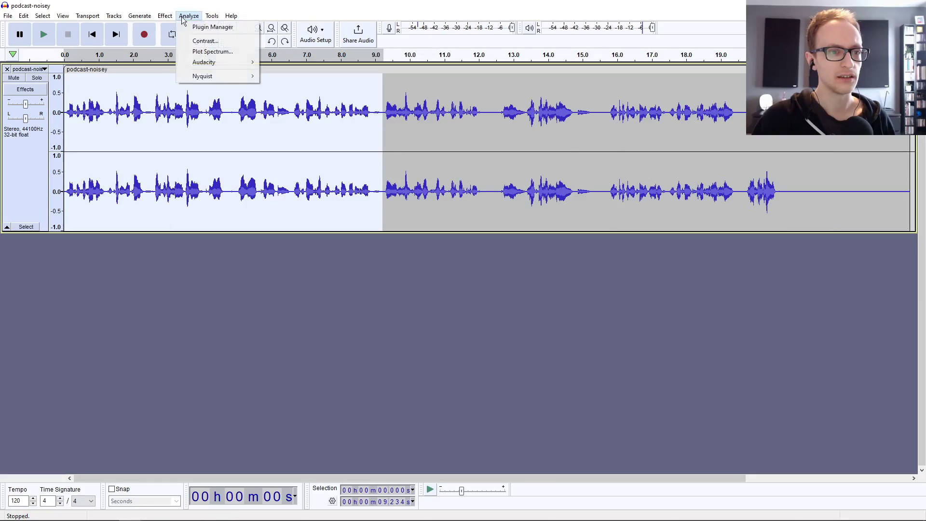
mouse_move(270, 68)
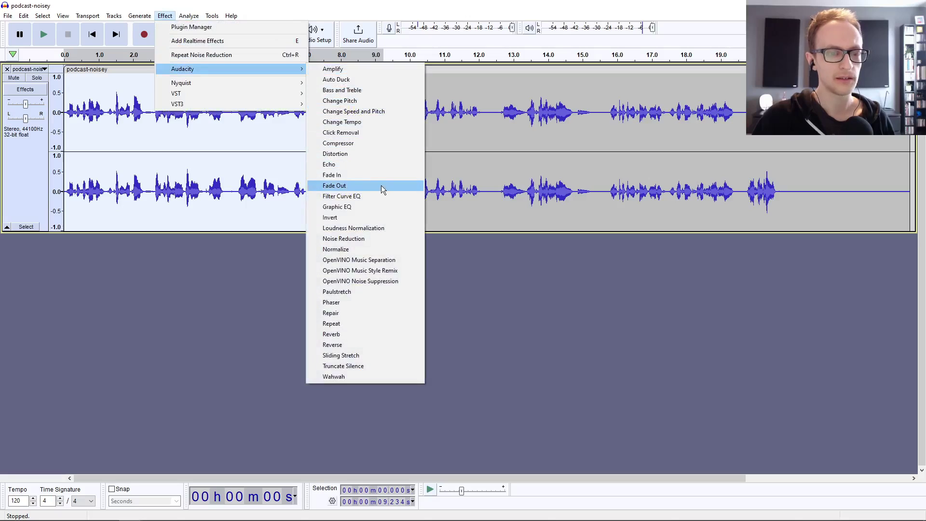
left_click(359, 241)
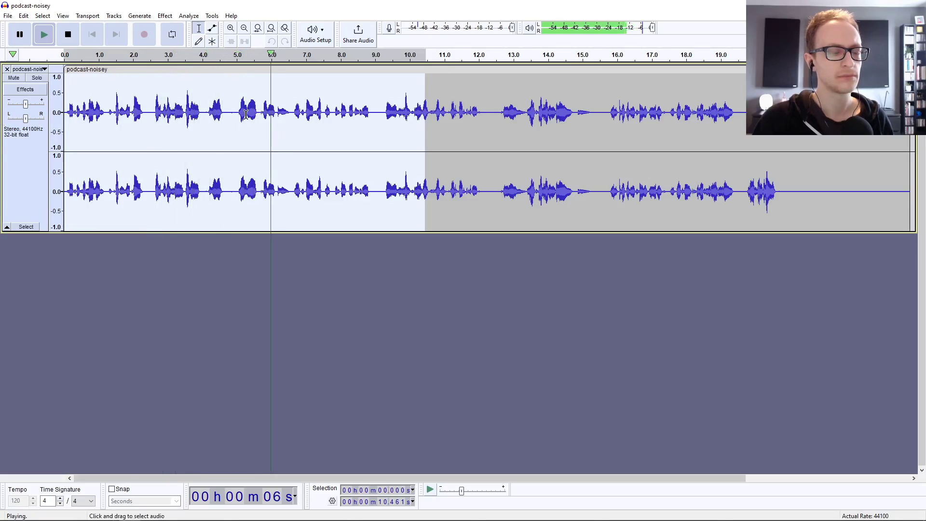
key("space")
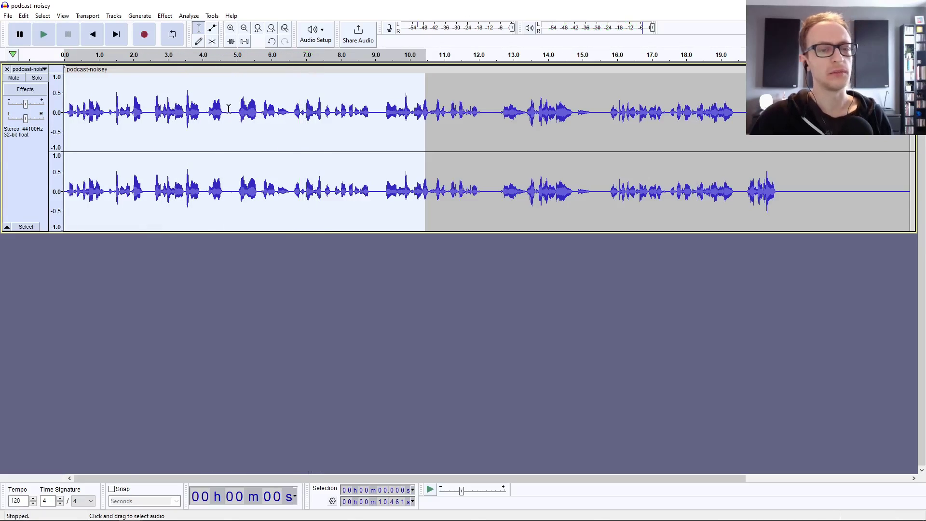
Reopen Noise Reduction, close it without applying, and move the play position to about 4.4 s
left_click(164, 15)
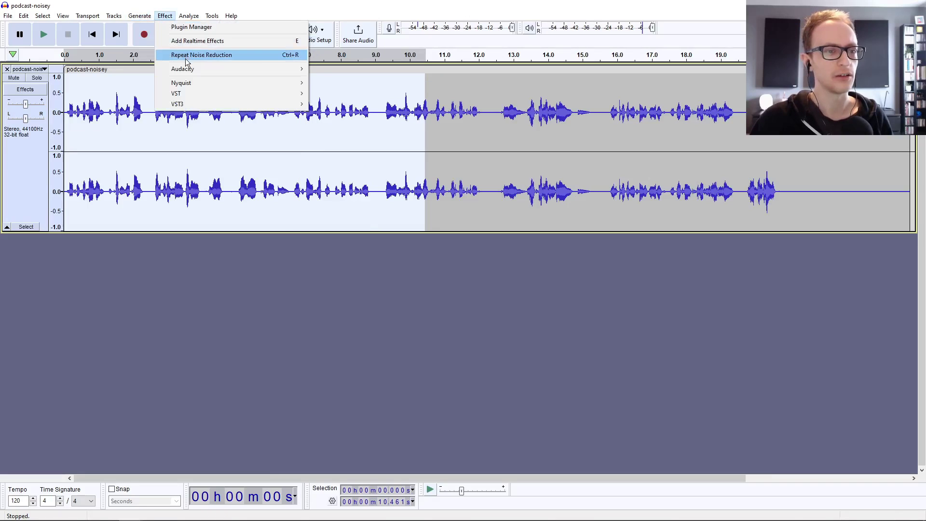
mouse_move(280, 72)
left_click(365, 238)
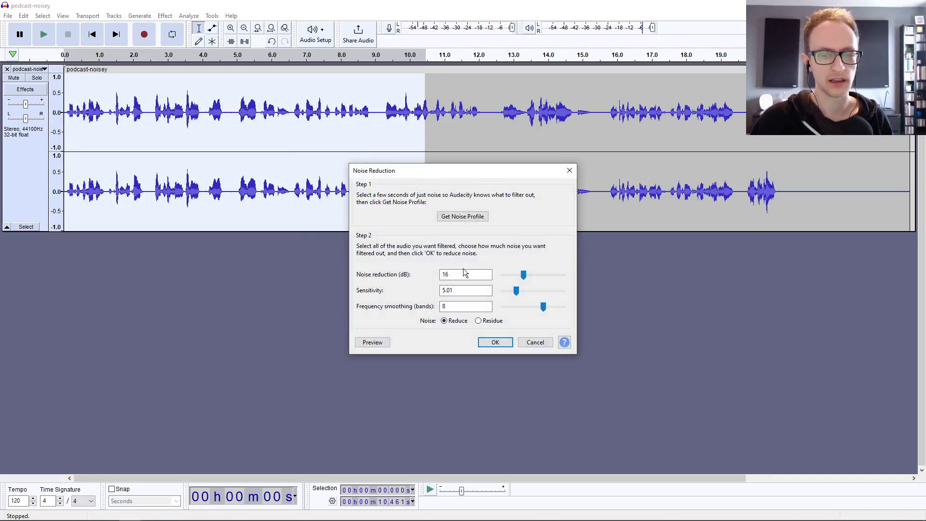
left_click(544, 344)
left_click(164, 15)
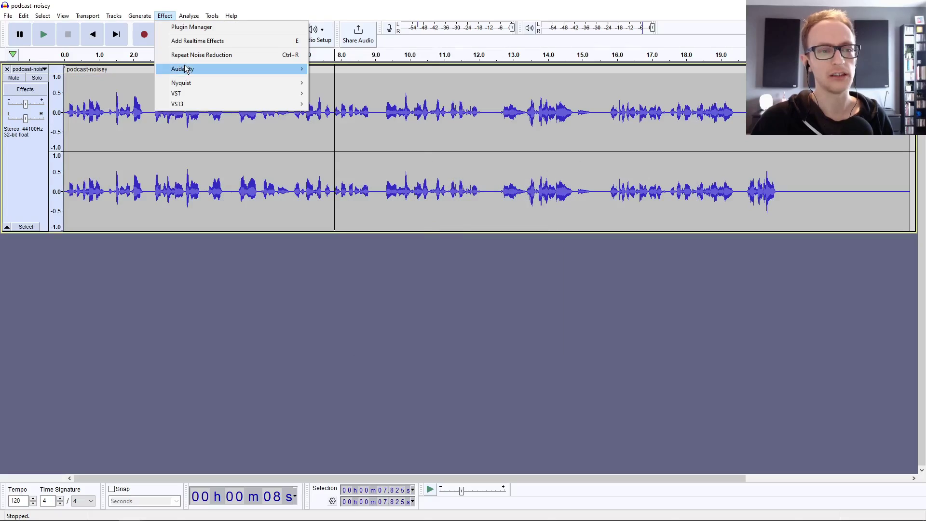
mouse_move(185, 67)
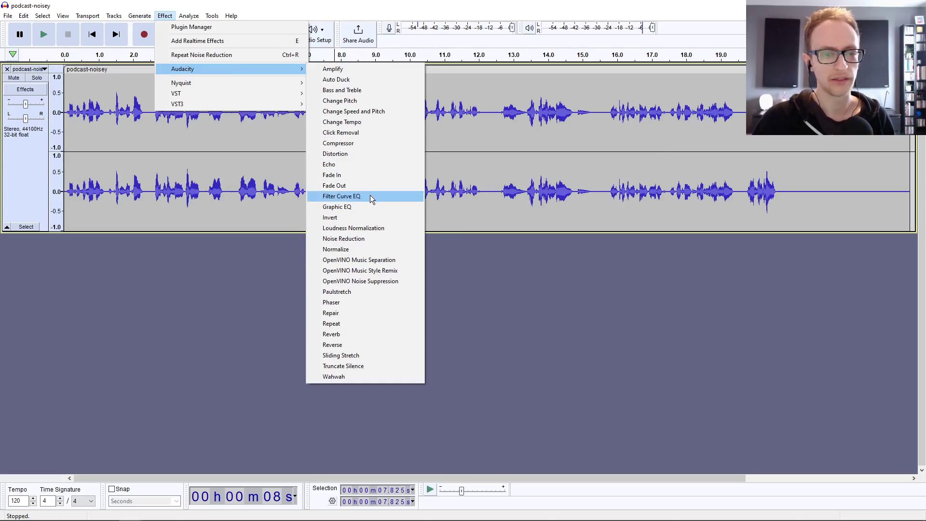
left_click(487, 128)
left_click(215, 147)
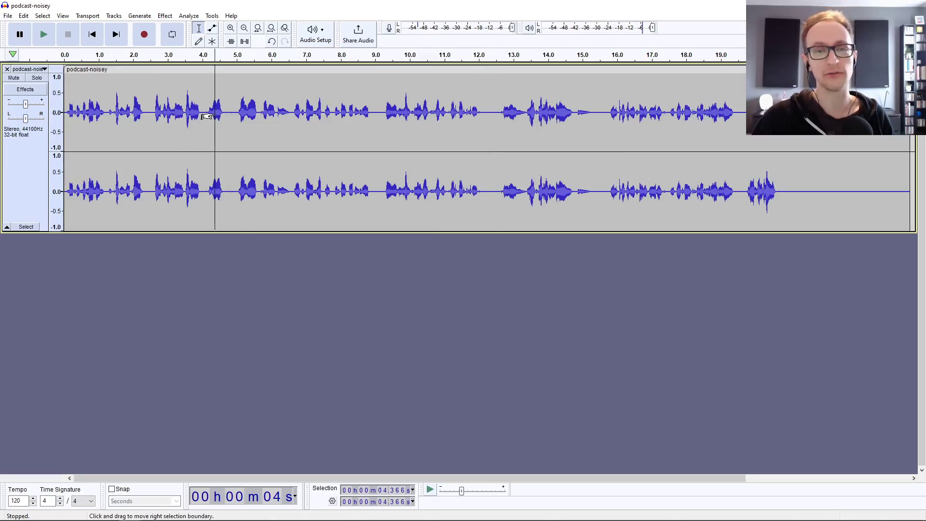
Switch to the Till I'm on Top song project and zoom in on its timeline
key("alt+Tab")
left_click(316, 238)
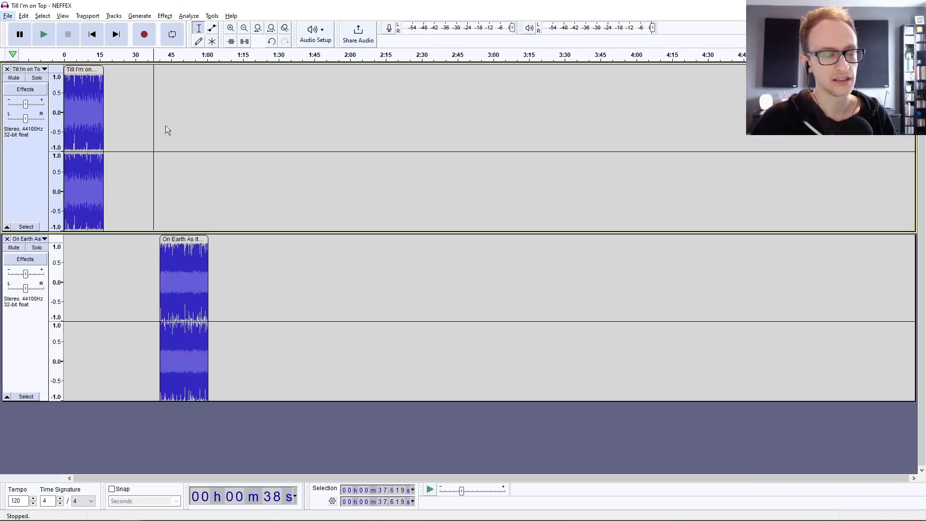
left_click(91, 94)
left_click(230, 30)
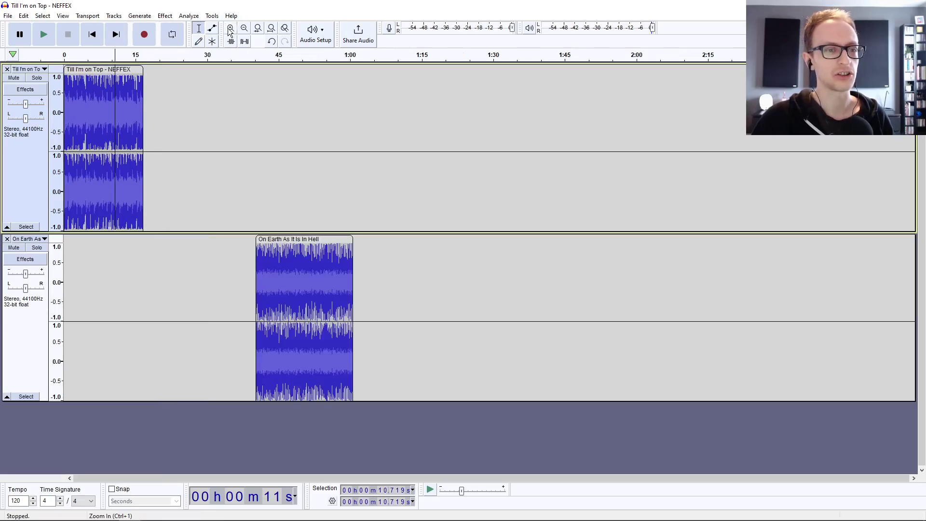
left_click(231, 31)
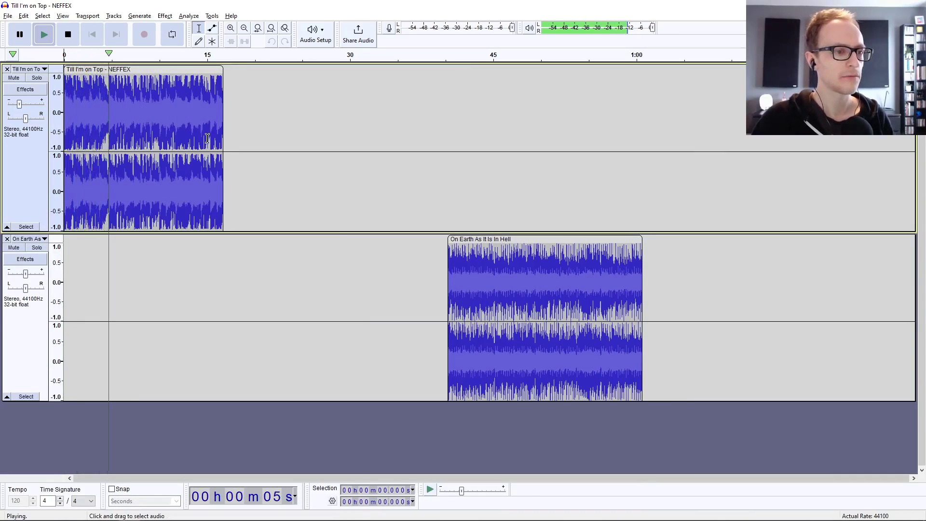
Stop playback and select the whole Till I'm on Top clip, 0 to 16.726 s
key("space")
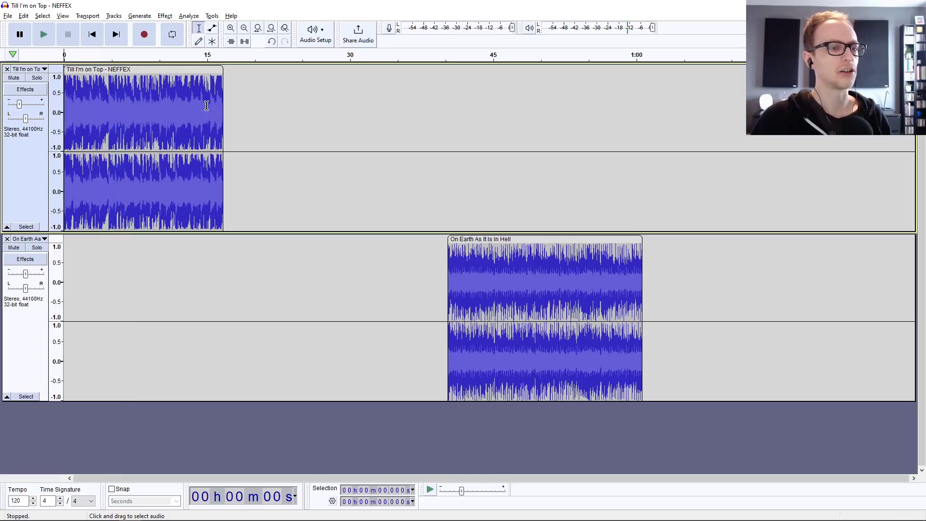
left_click_drag(221, 99, 63, 106)
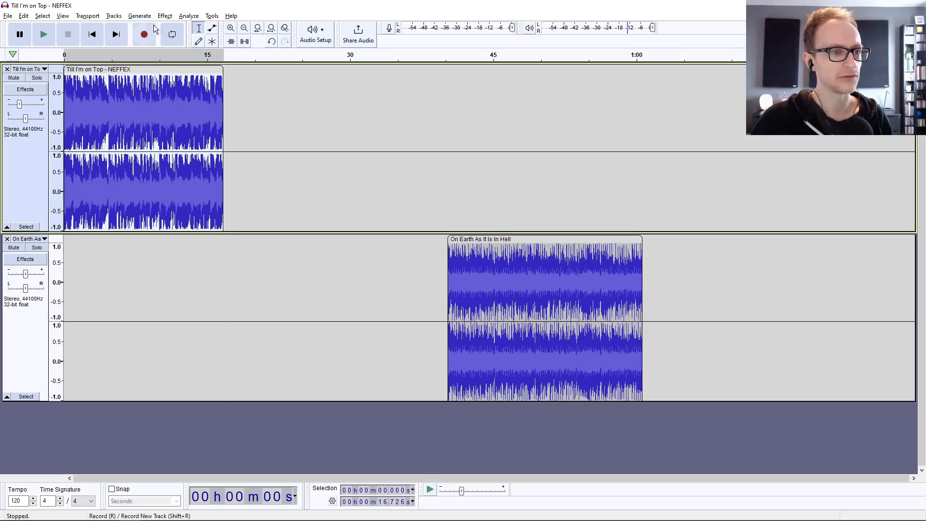
left_click(135, 16)
Run OpenVINO Music Separation in 4-stem mode on the GPU for Till I'm on Top
mouse_move(161, 19)
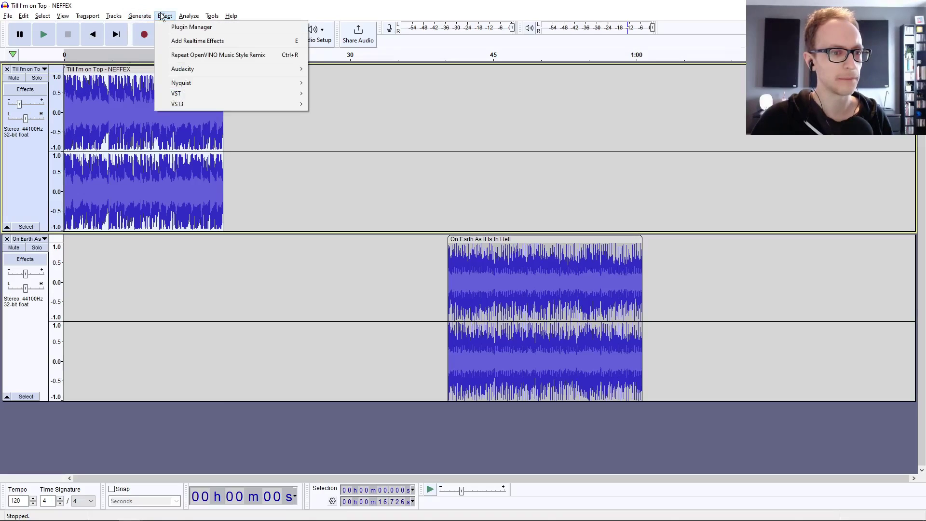
mouse_move(174, 72)
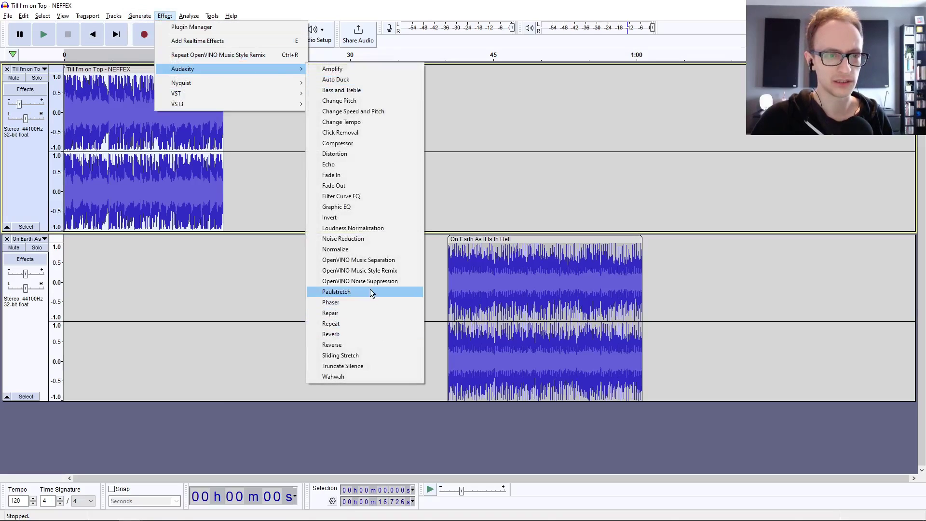
left_click(386, 261)
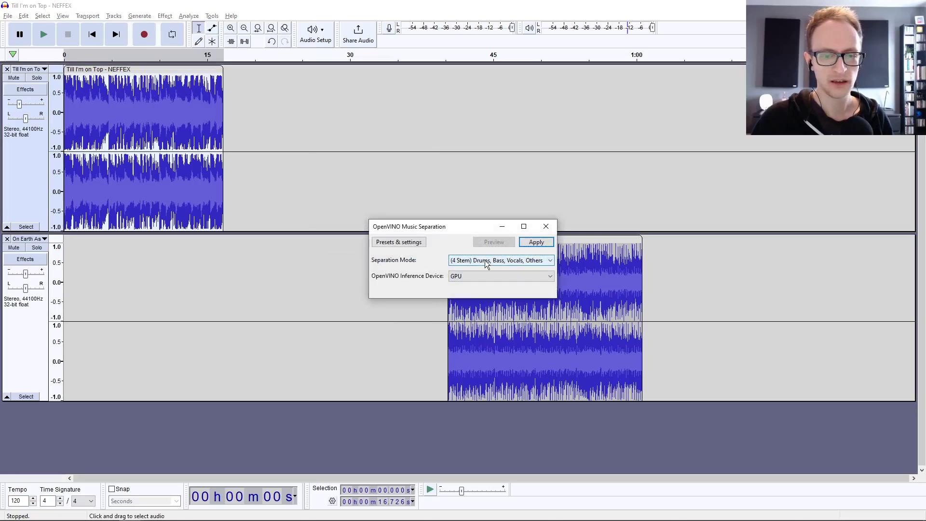
left_click(488, 261)
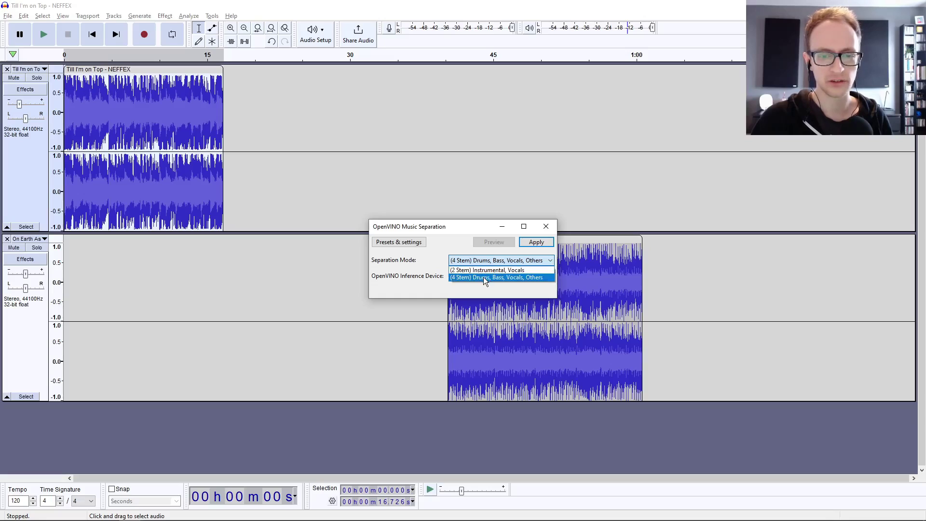
left_click(483, 276)
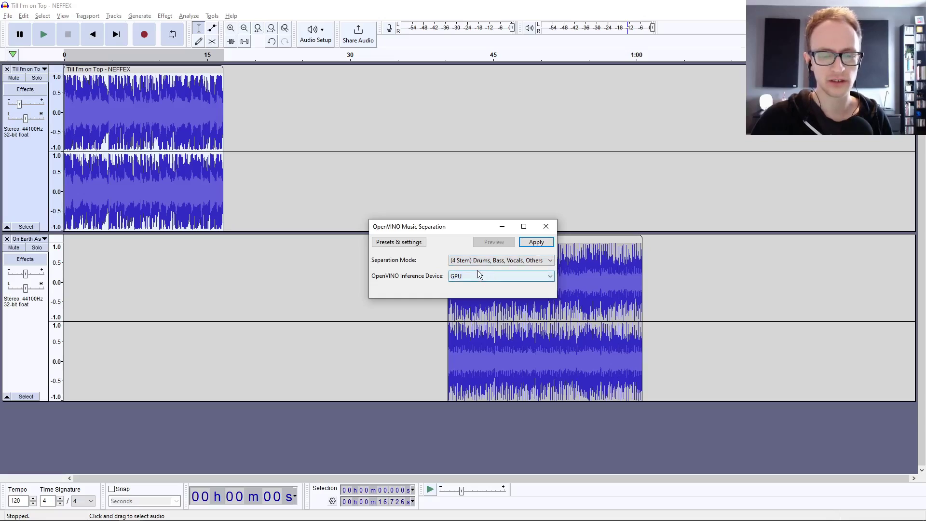
left_click_drag(476, 225, 420, 214)
left_click(479, 232)
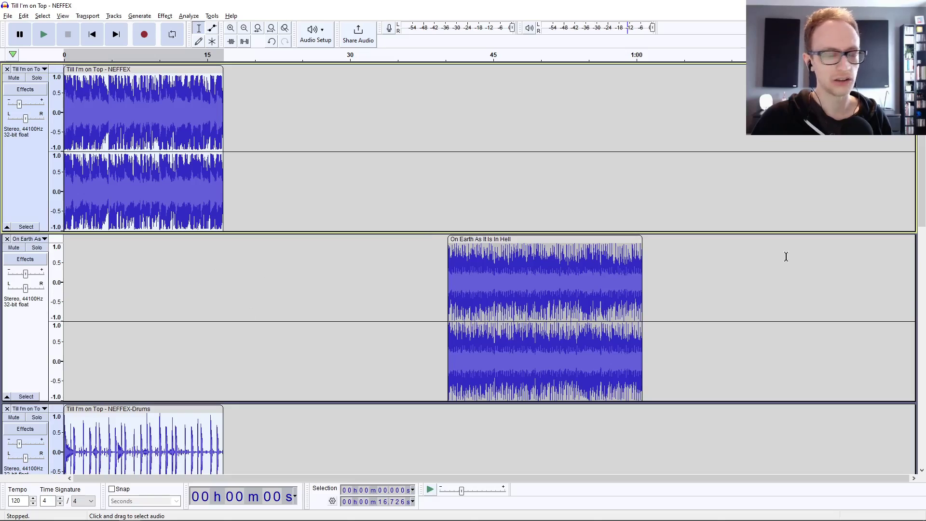
left_click_drag(921, 198, 924, 307)
left_click(78, 145)
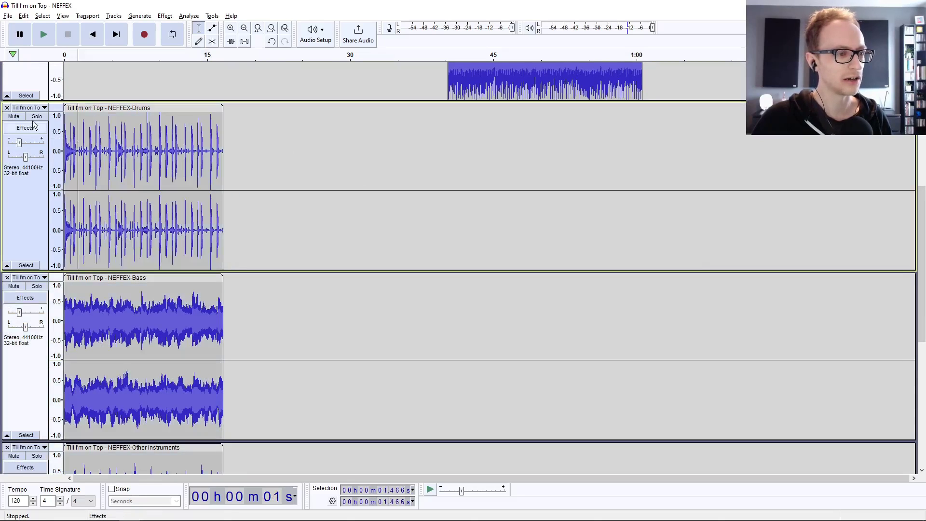
left_click(36, 116)
key("space")
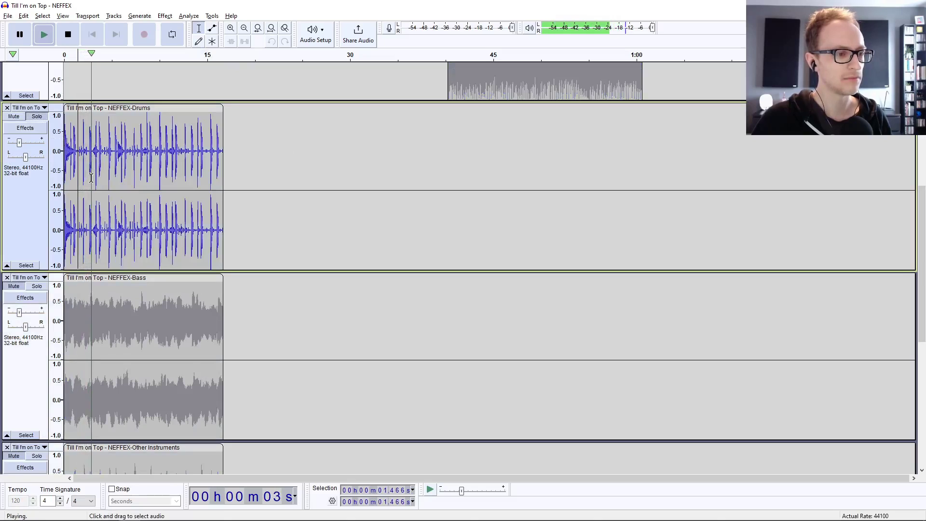
left_click_drag(19, 142, 22, 143)
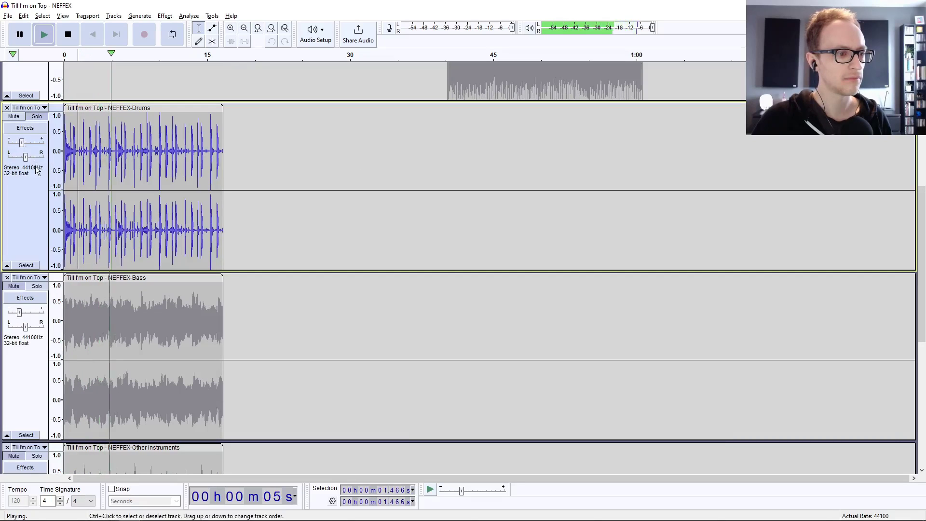
left_click(37, 286)
key("space")
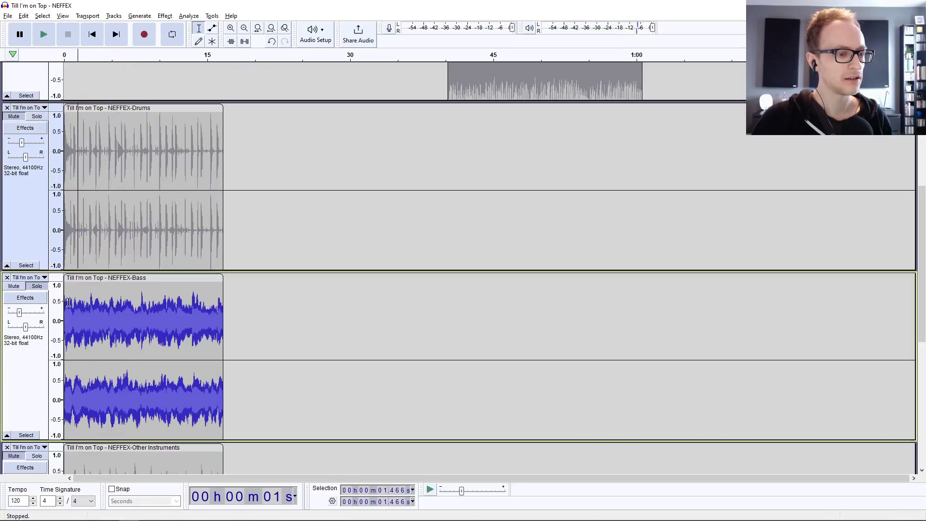
left_click(74, 303)
key("space")
scroll(924, 322, "down", 1)
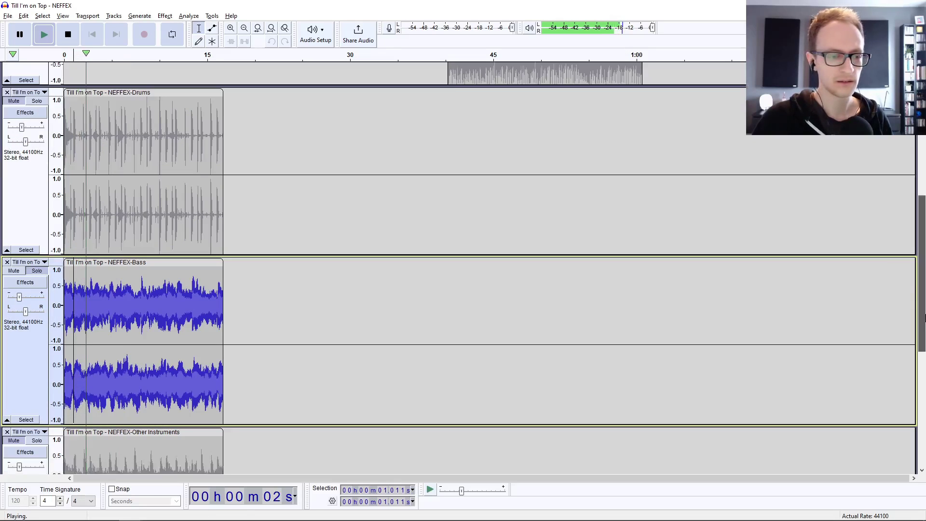
scroll(923, 322, "down", 10)
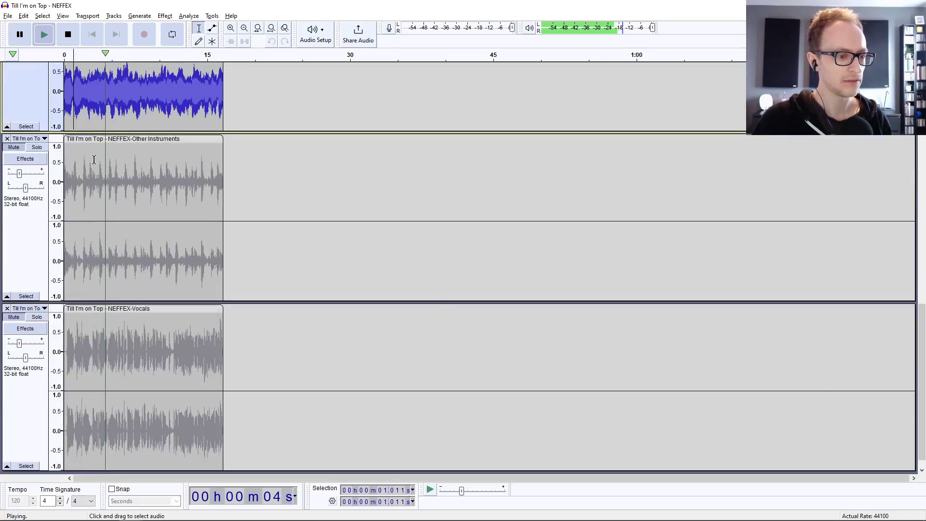
left_click(91, 158)
left_click(36, 317)
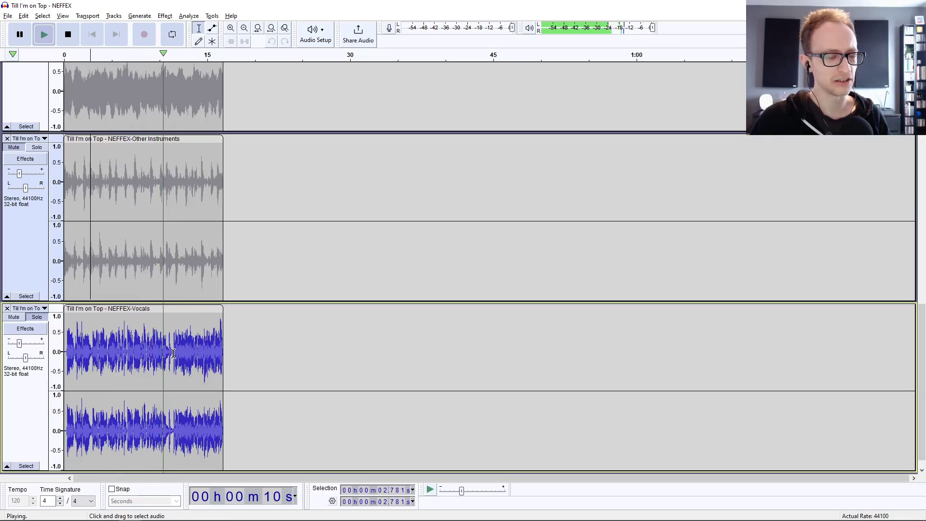
key("space")
left_click(155, 180)
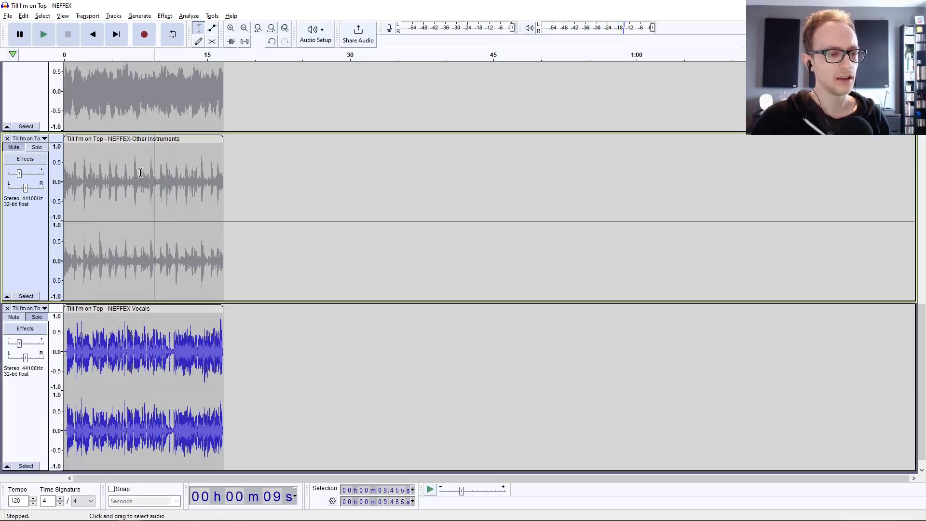
left_click(139, 176)
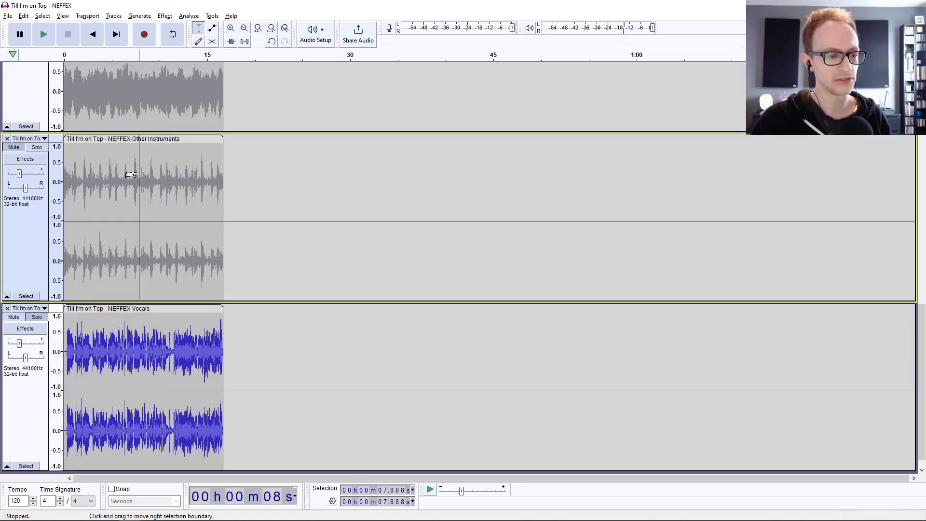
left_click(126, 179)
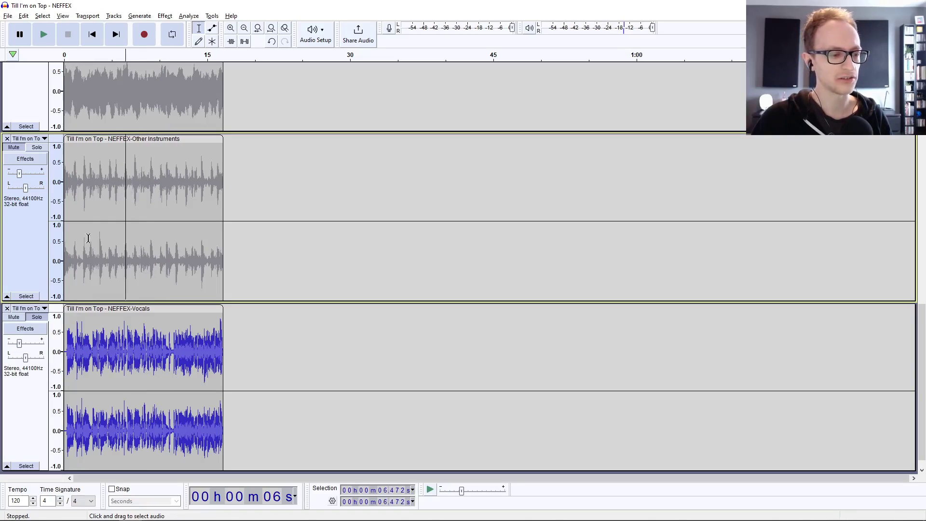
left_click(39, 319)
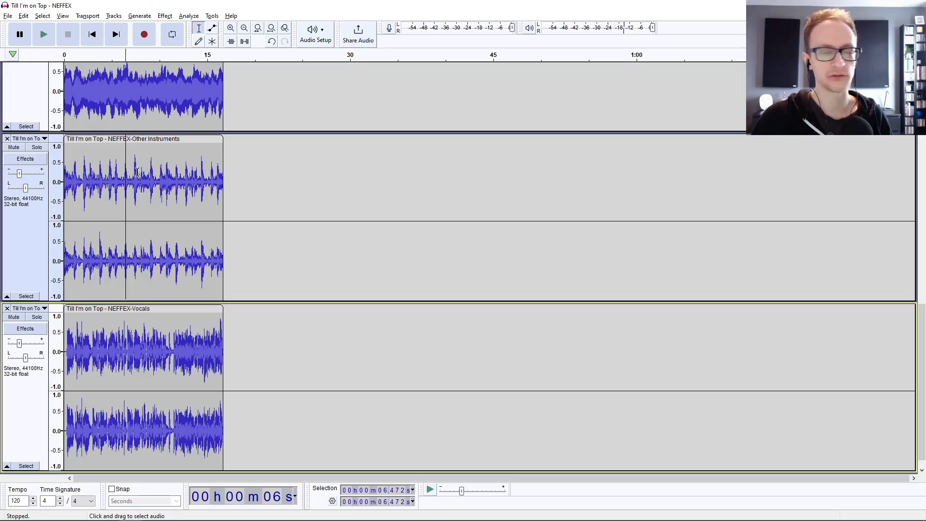
left_click(109, 165)
left_click_drag(924, 330, 923, 149)
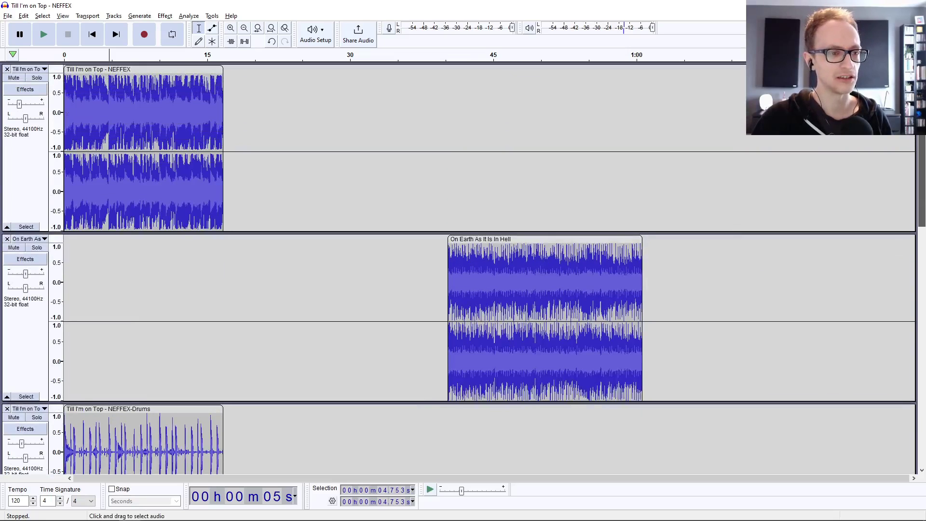
left_click(105, 91)
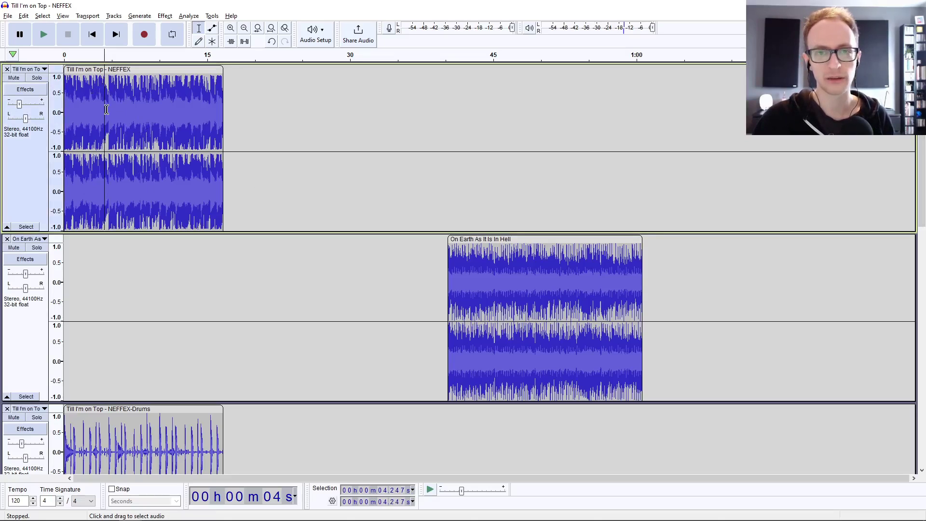
left_click(109, 98)
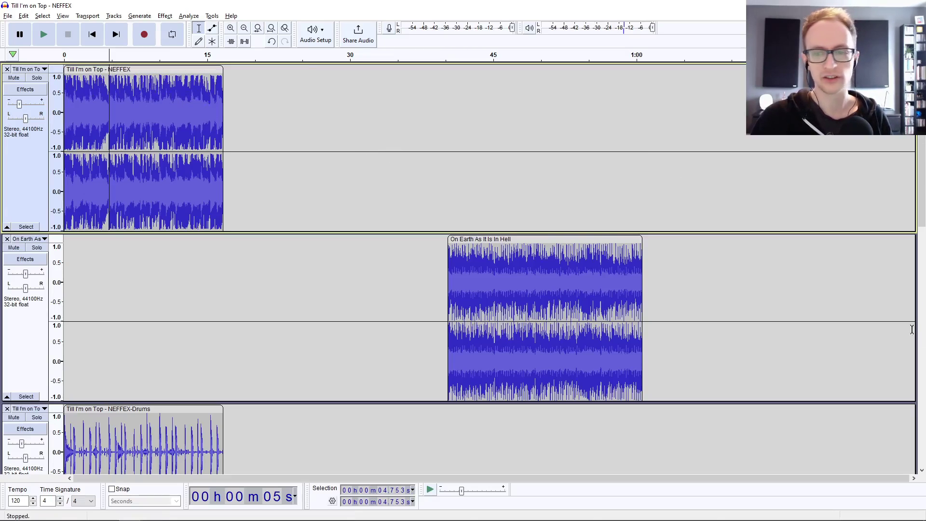
scroll(482, 265, "down", 10)
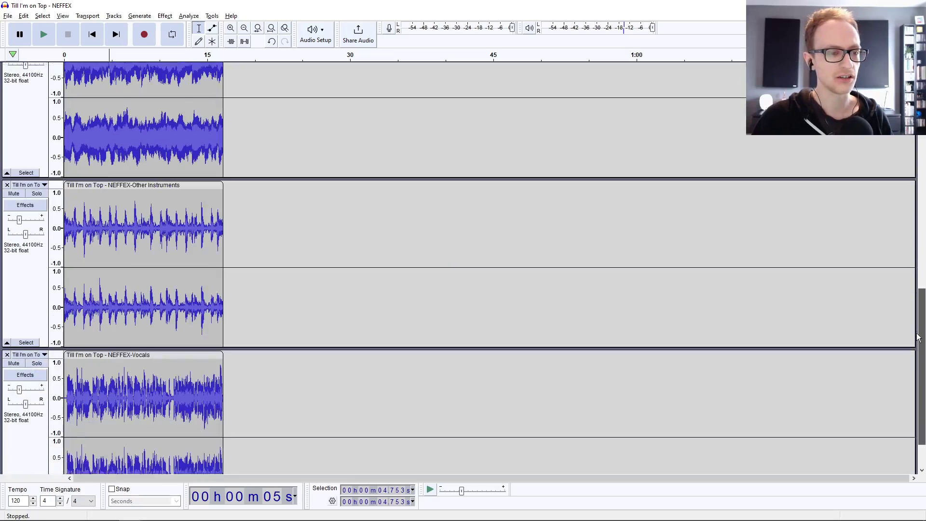
scroll(482, 265, "up", 10)
left_click(164, 16)
mouse_move(270, 68)
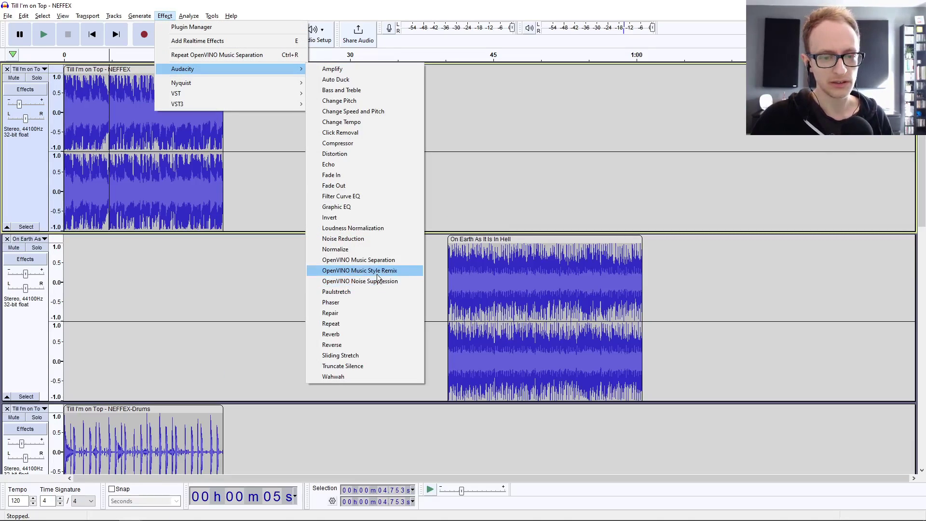
mouse_move(139, 16)
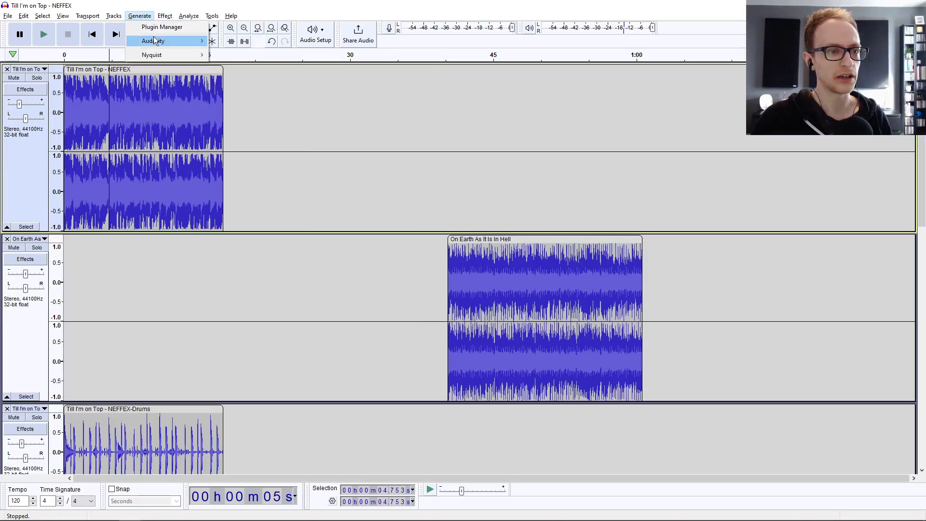
mouse_move(165, 40)
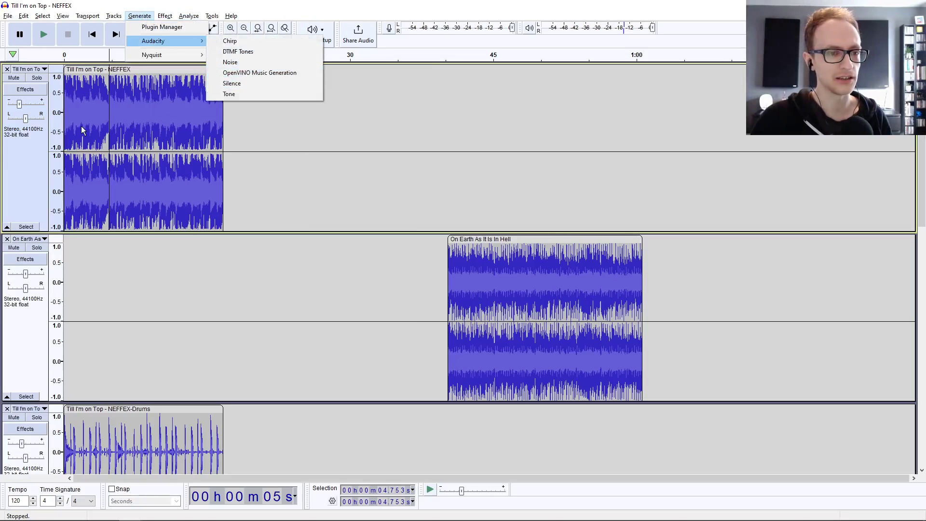
left_click(82, 111)
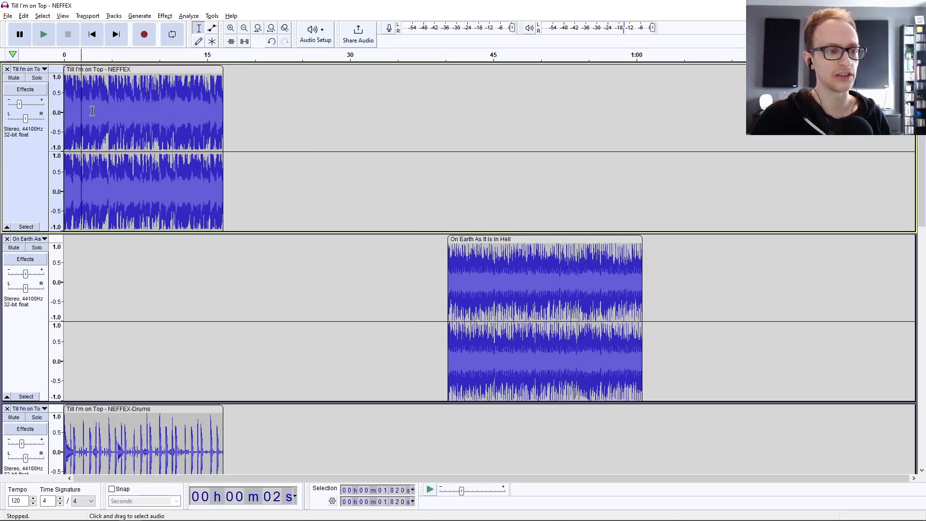
left_click(108, 91)
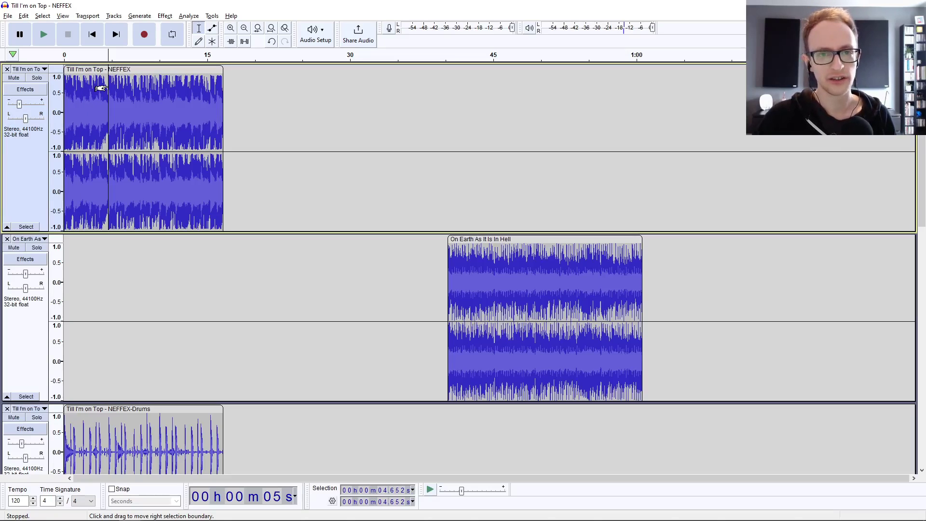